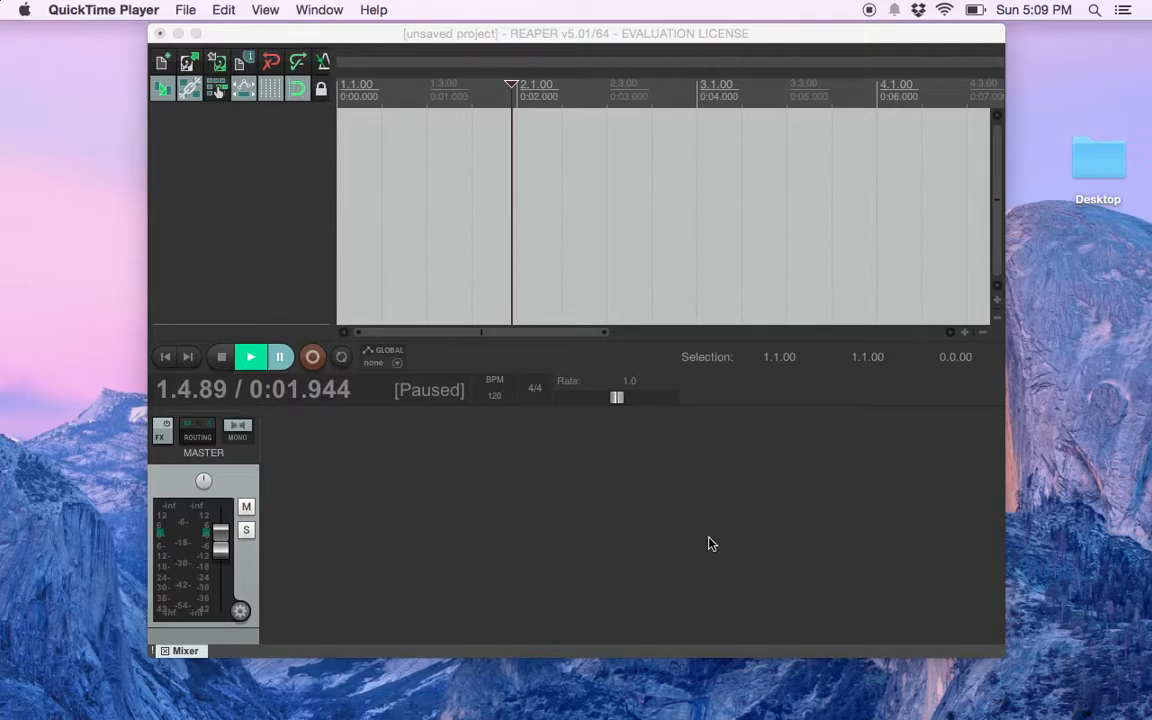
Start a new project and discard the current unsaved one
left_click(776, 701)
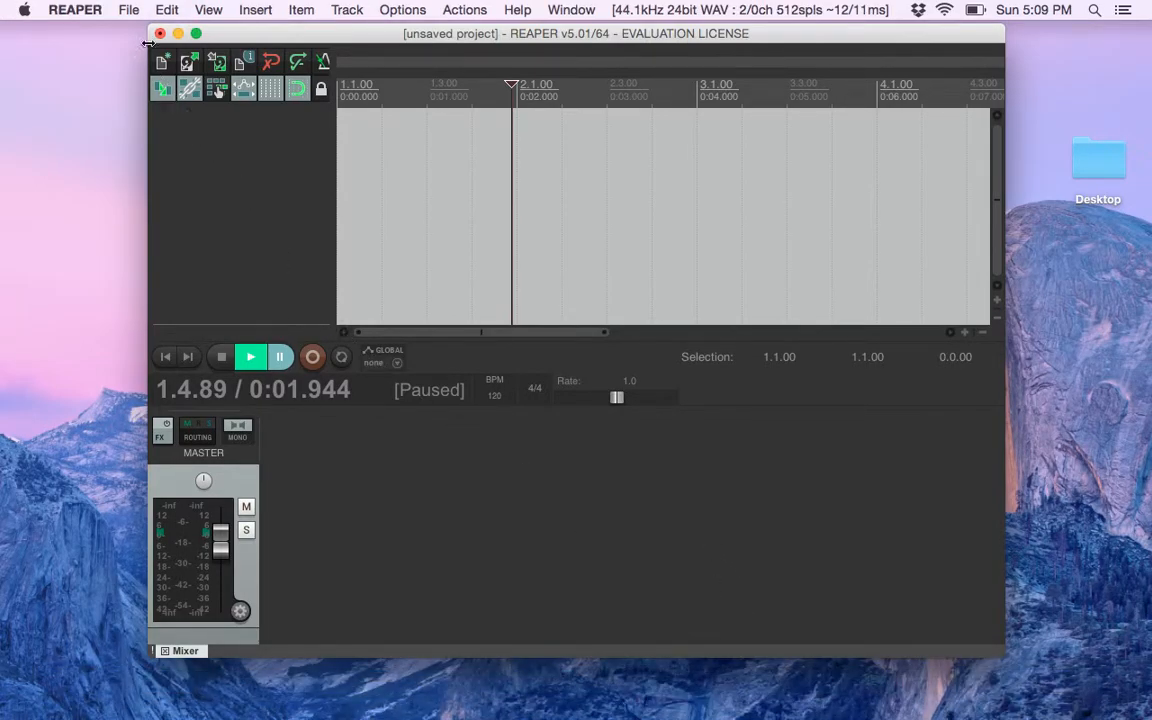
left_click(127, 11)
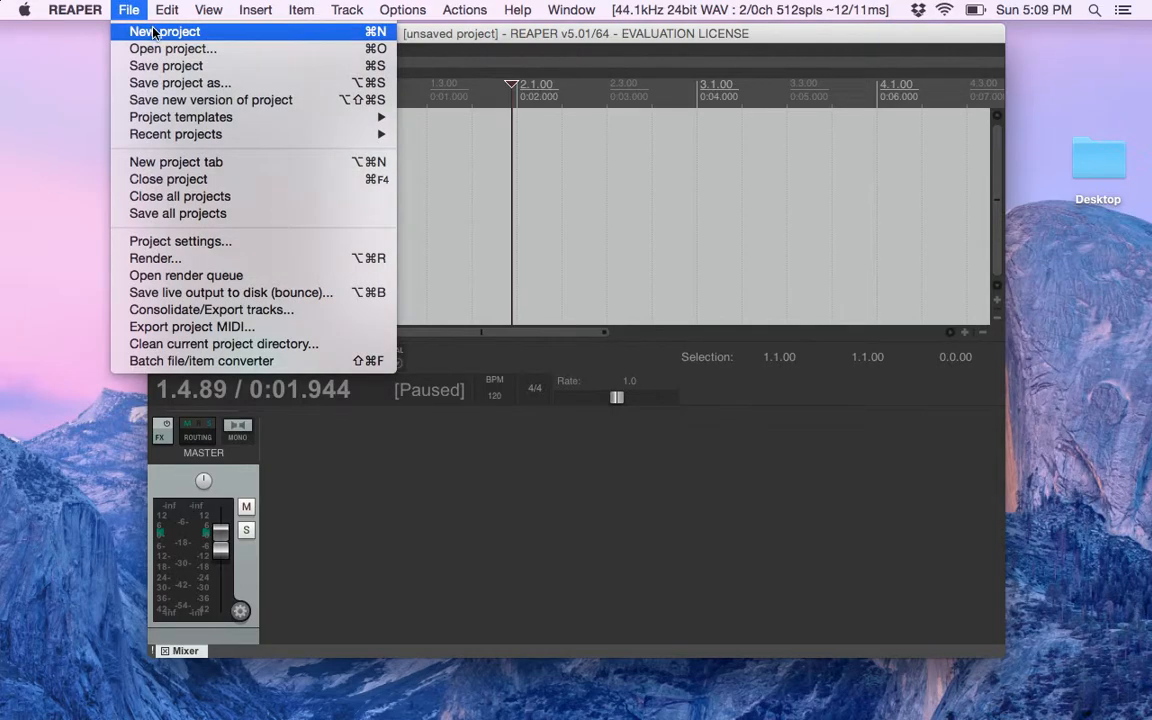
left_click(156, 31)
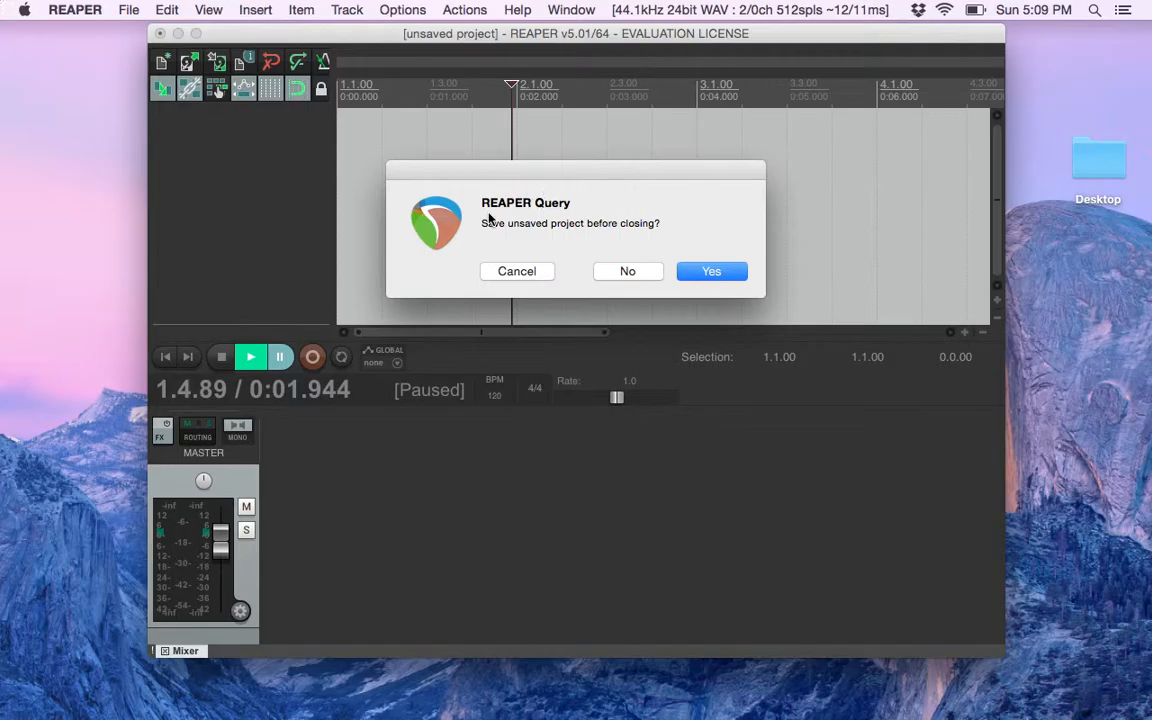
left_click(625, 271)
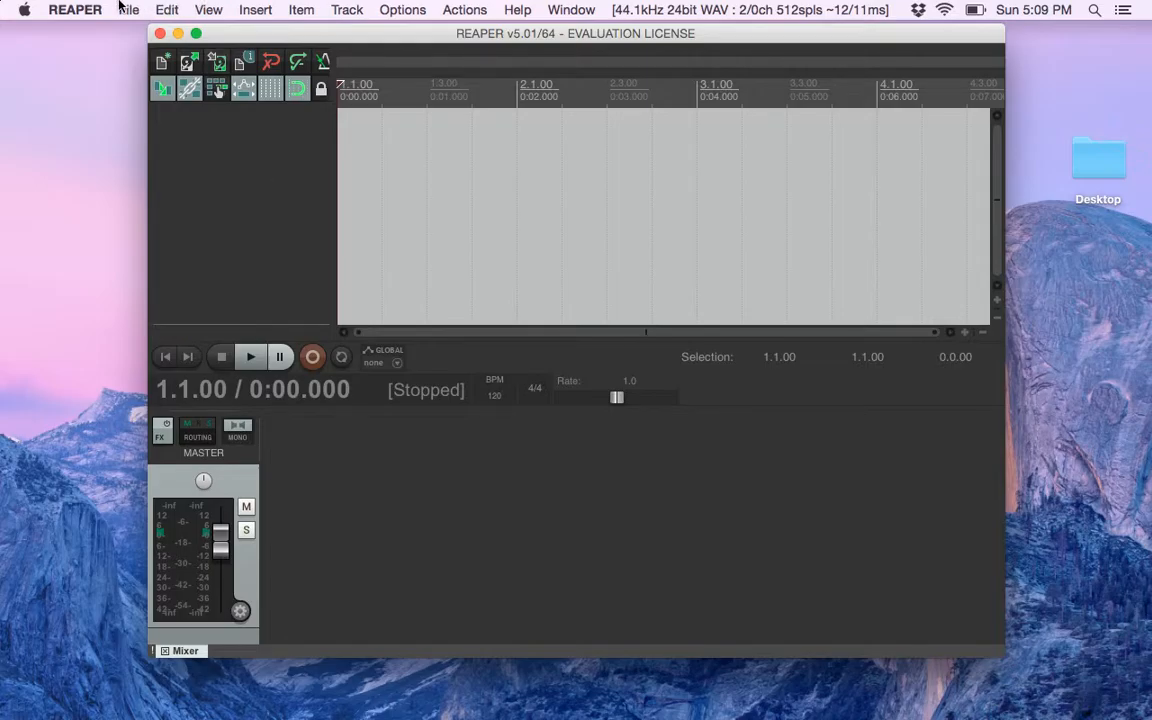
Review the audio device settings in the preferences, including which audio device is selected, and accept them
left_click(79, 9)
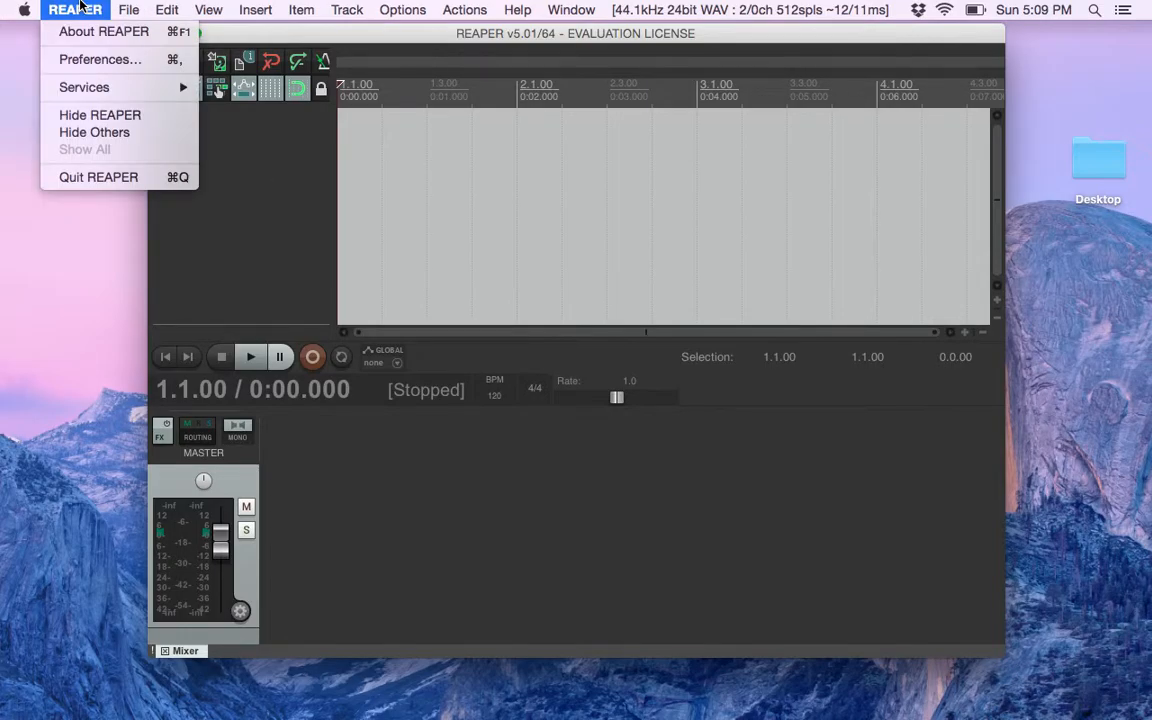
left_click(78, 58)
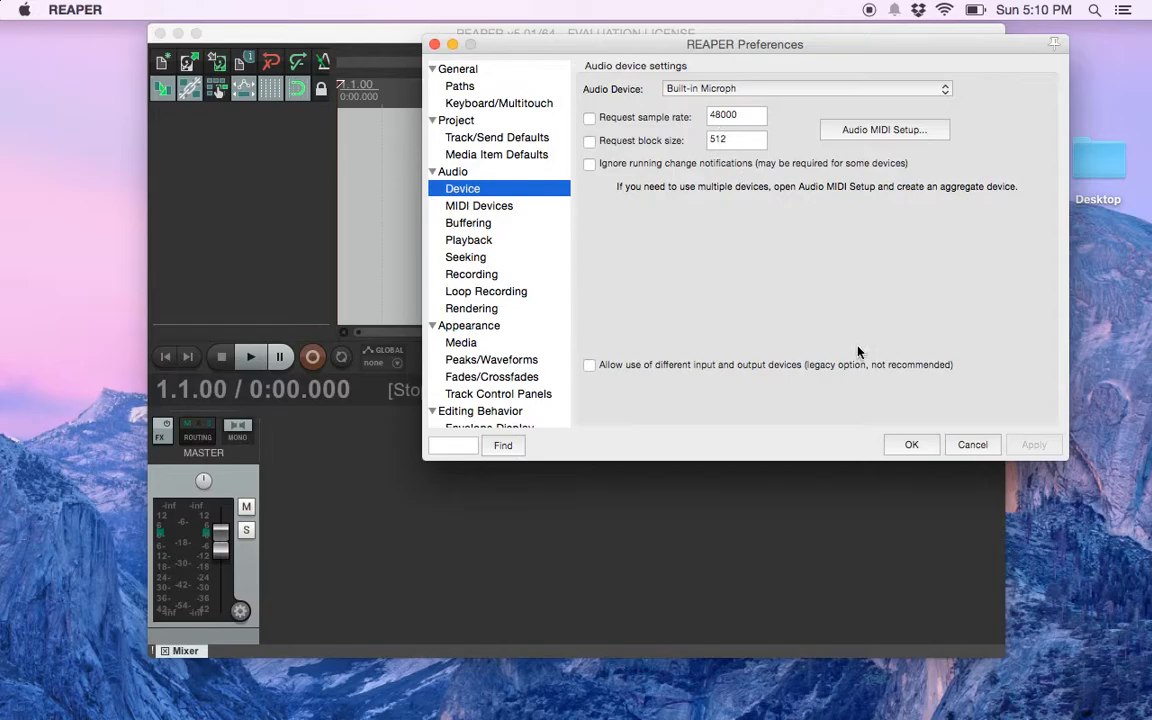
left_click(909, 443)
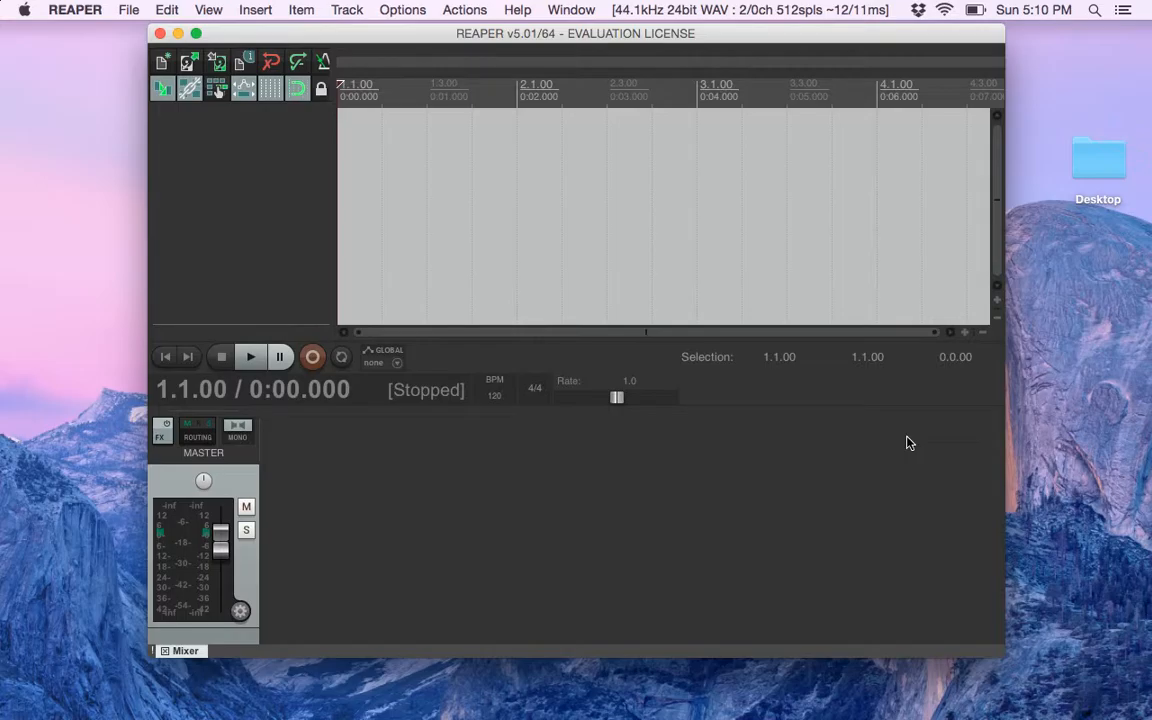
Insert a new track and make it taller so that its input and envelope controls show
key("super+t")
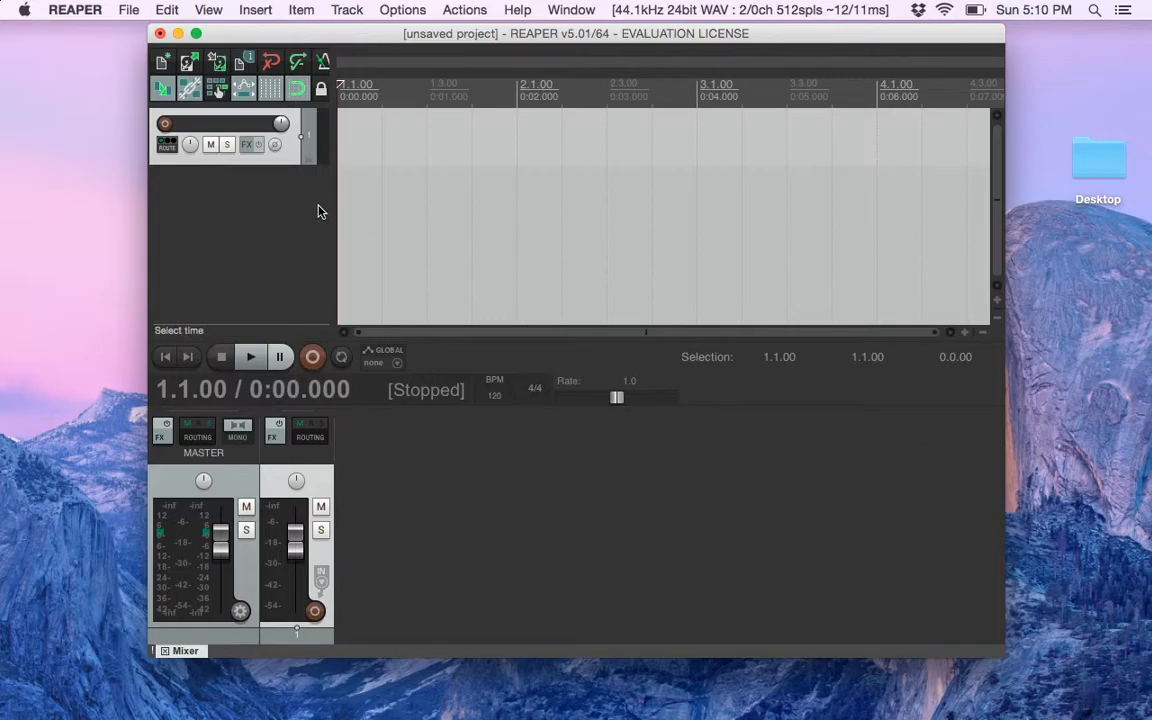
left_click_drag(279, 164, 272, 217)
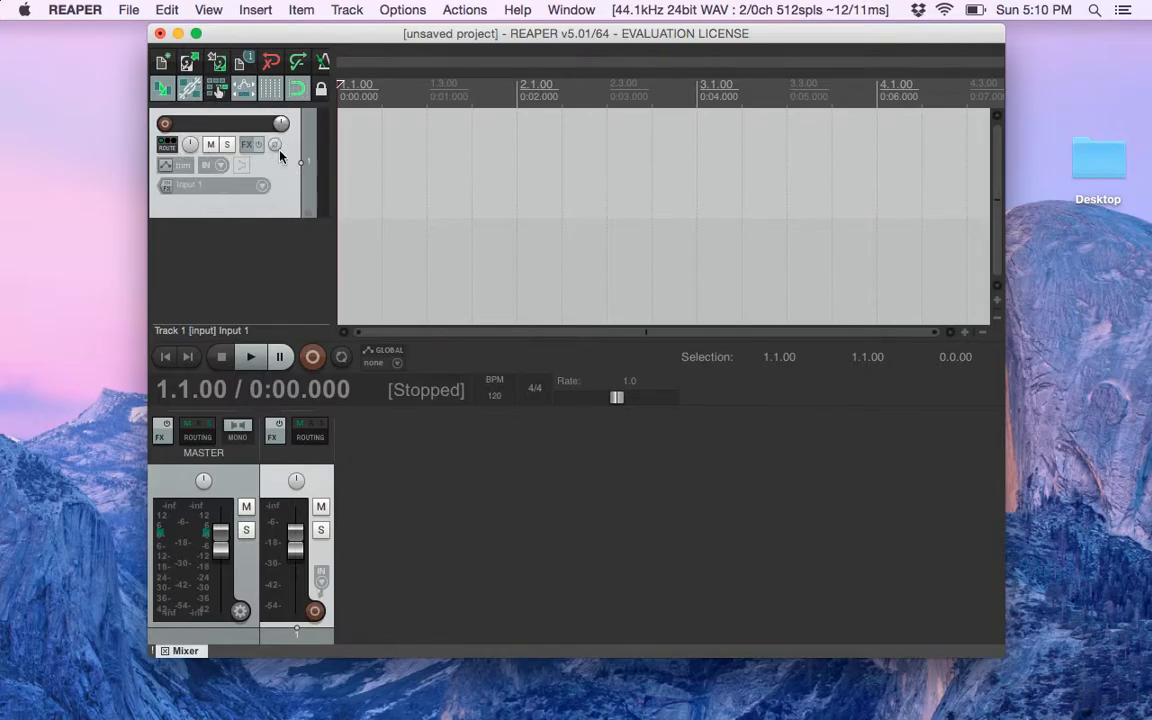
Arm the track for recording and record about 6 seconds of audio from Input 1, pausing at the end
left_click(165, 125)
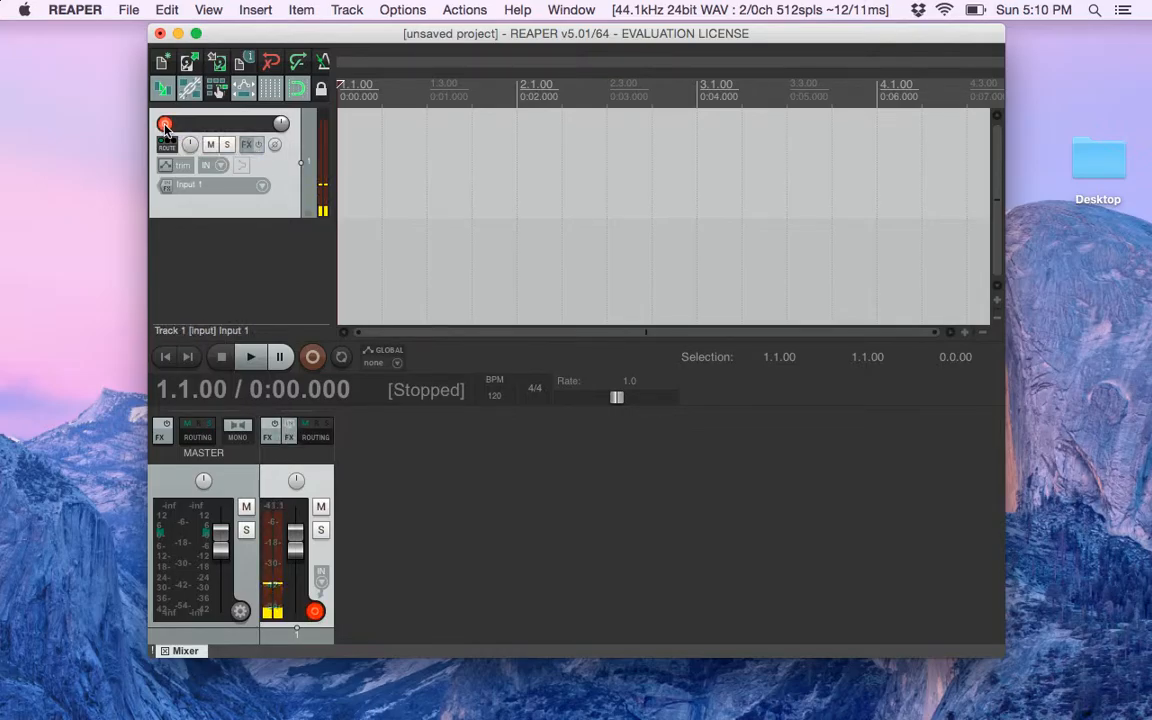
left_click(314, 357)
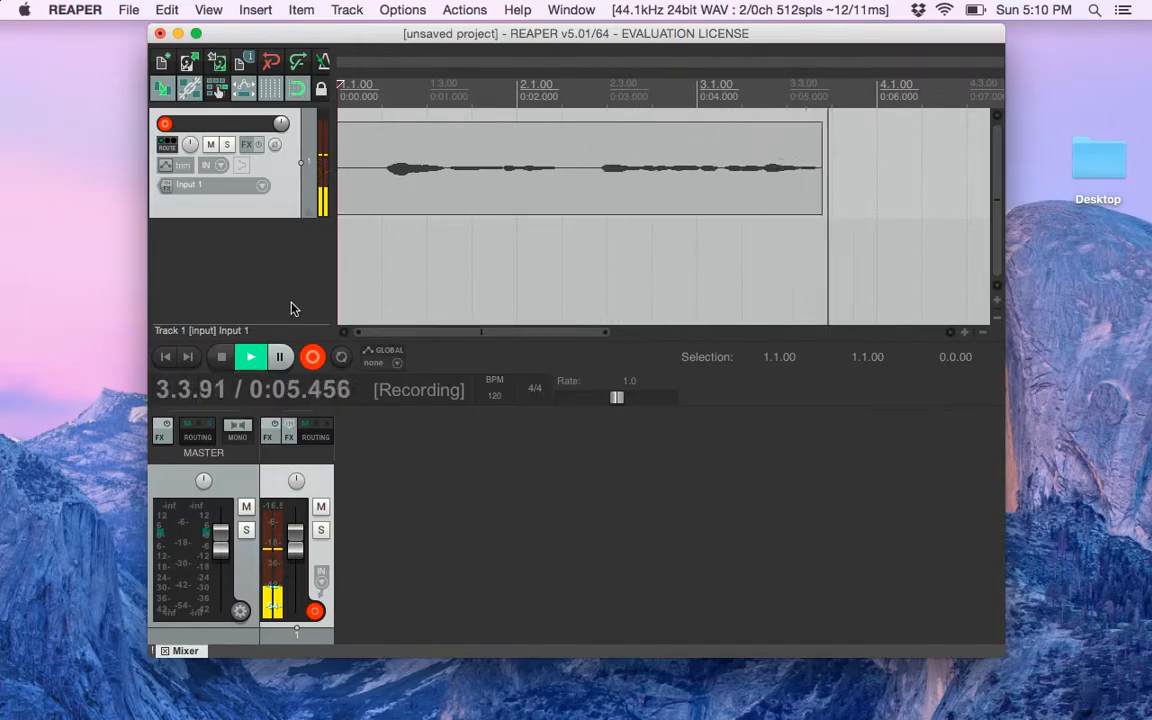
left_click(290, 357)
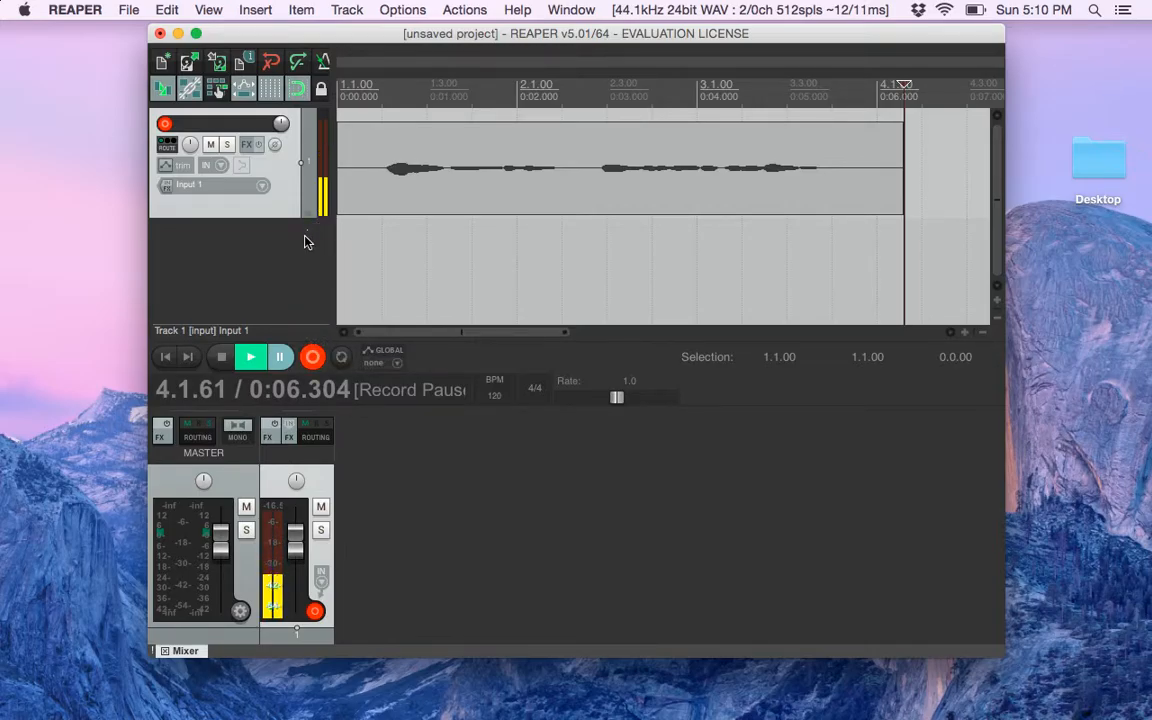
left_click(303, 10)
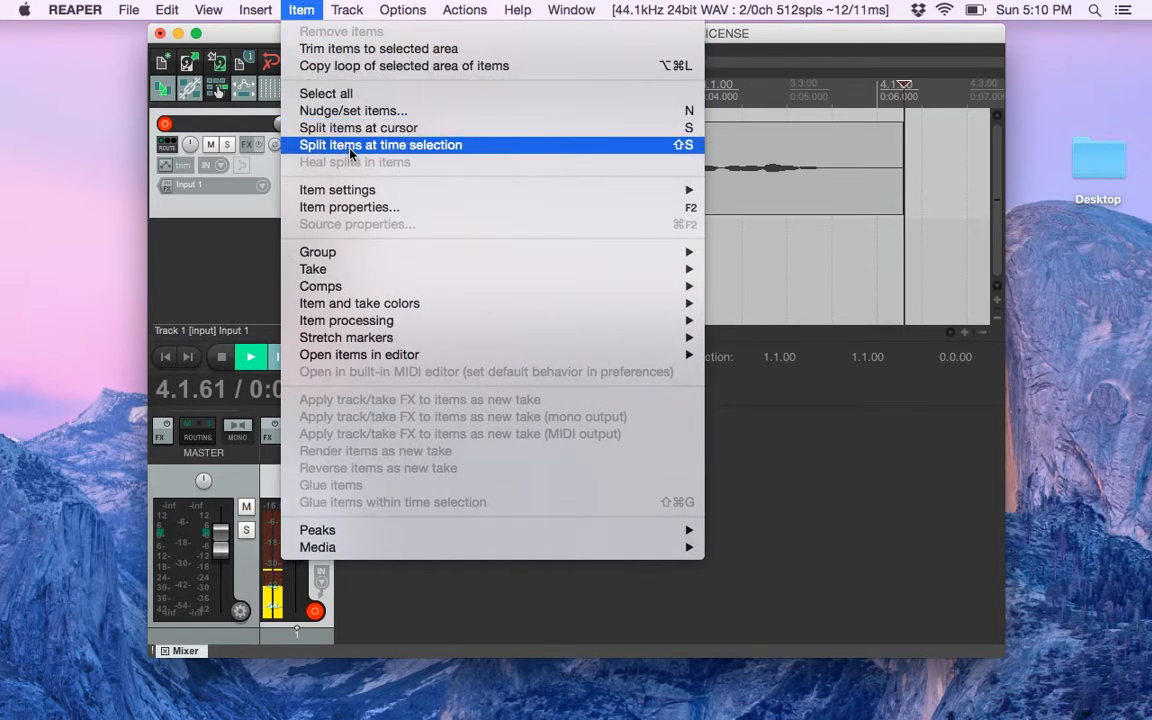
mouse_move(360, 190)
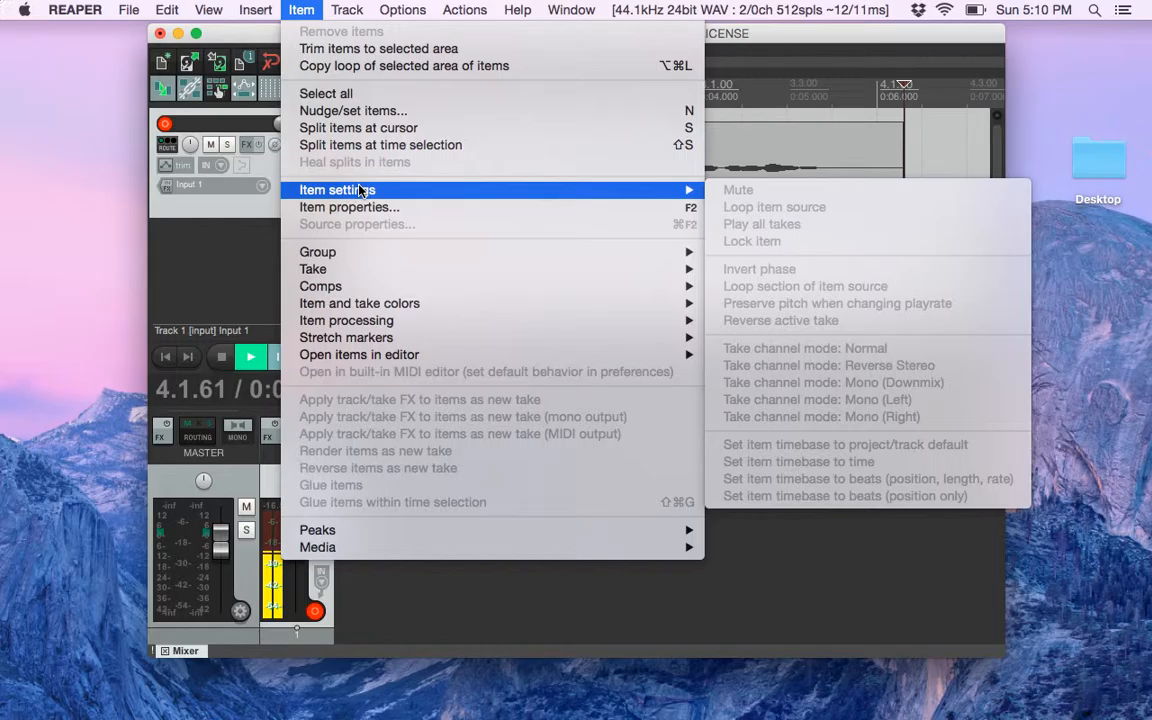
mouse_move(370, 325)
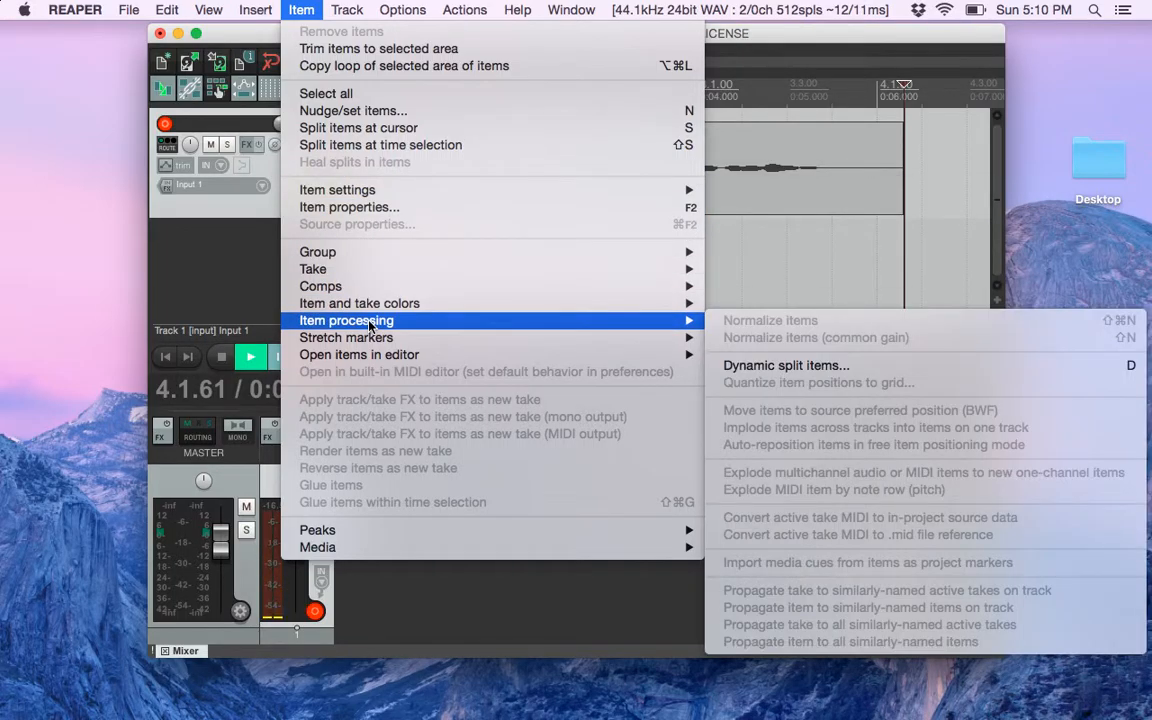
left_click(778, 298)
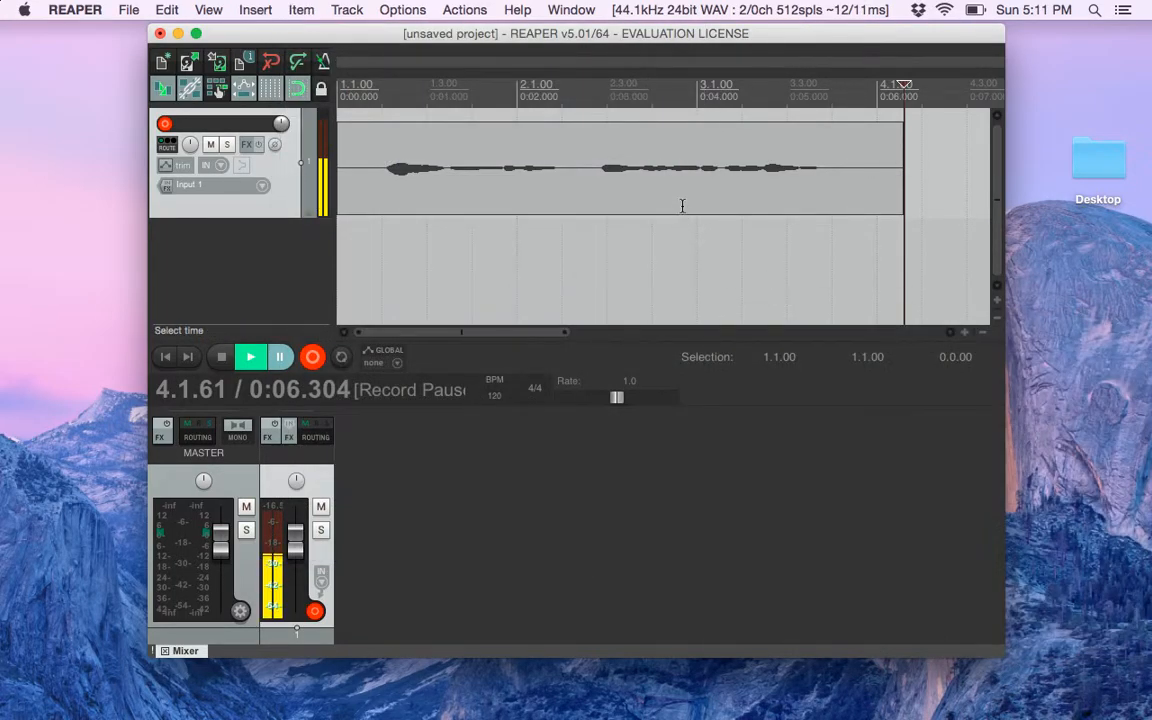
Resume the paused recording and stop it at about 7.5 seconds
left_click(682, 206)
left_click(525, 178)
left_click(310, 361)
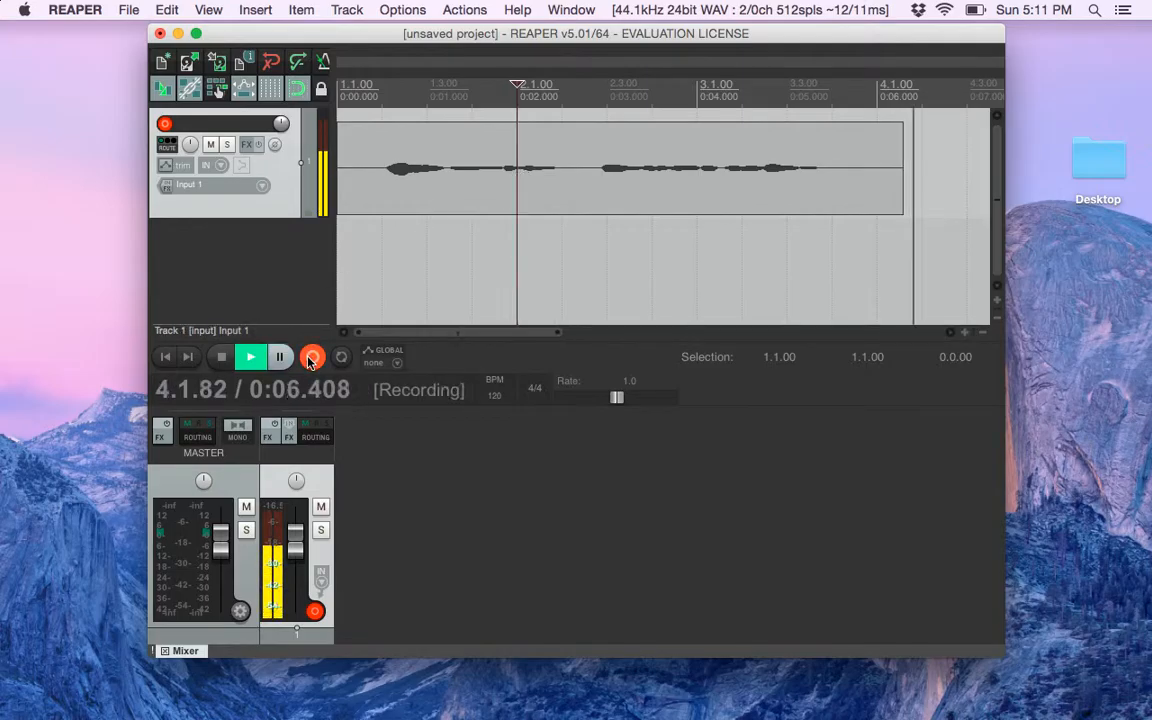
key("space")
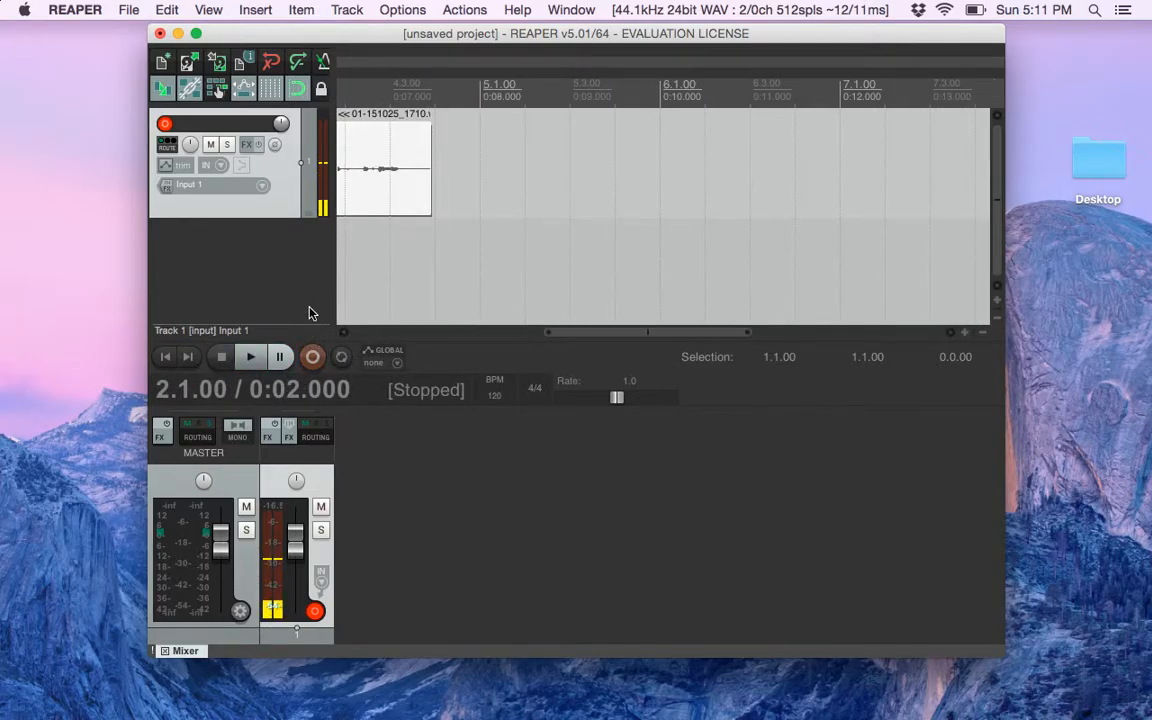
scroll(477, 284, "left", 10)
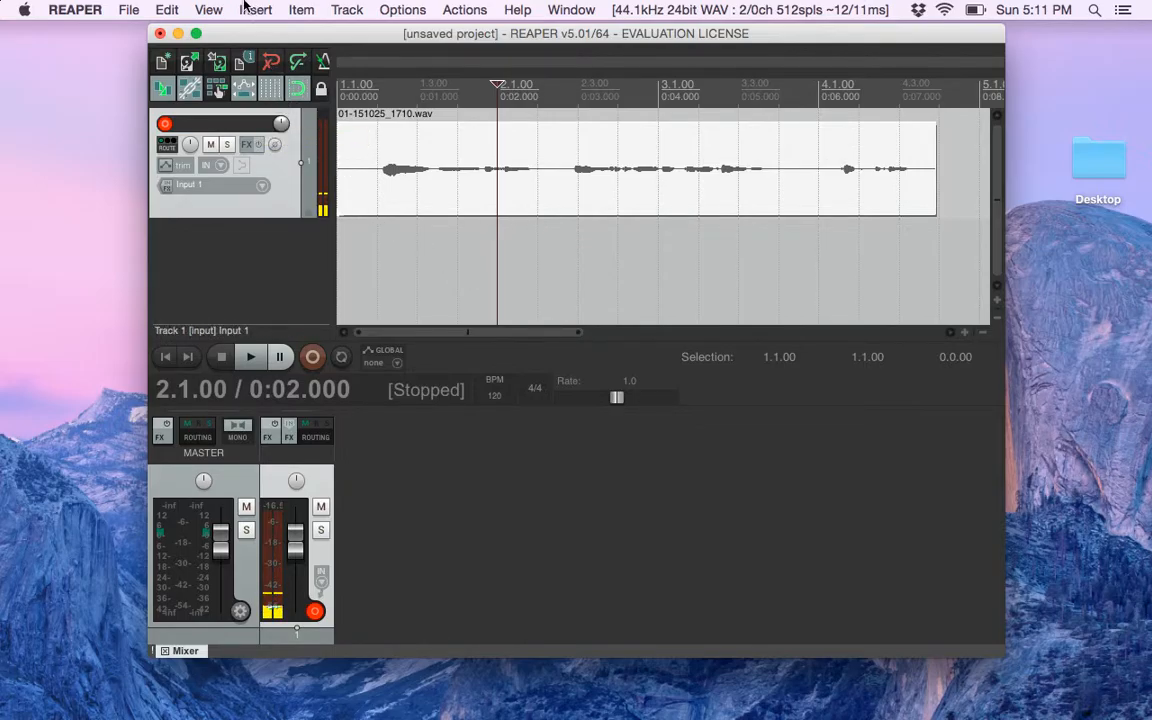
Disarm the track and normalize the recorded audio item
left_click(301, 10)
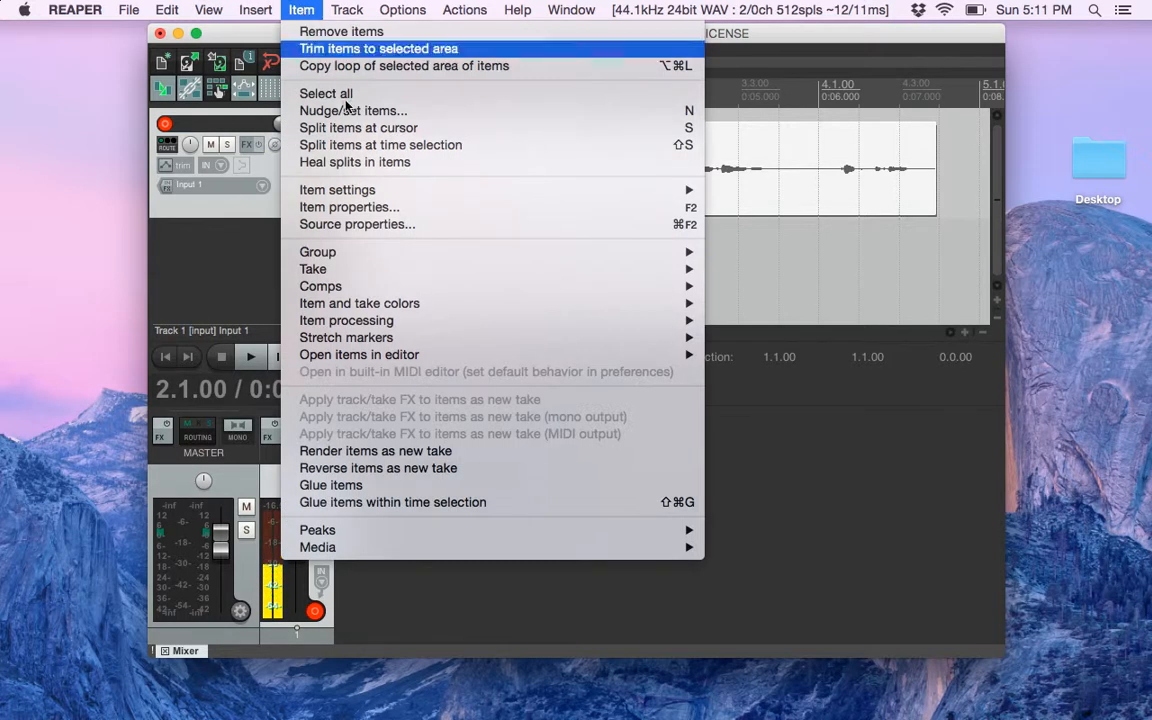
left_click(223, 230)
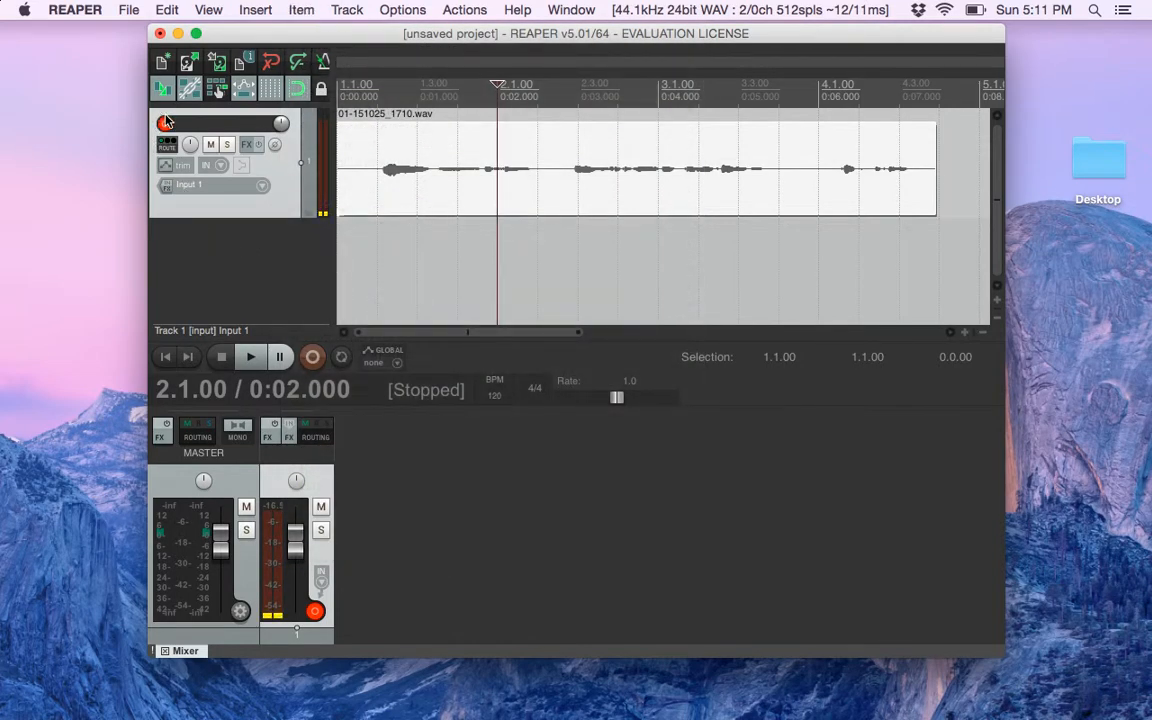
left_click(301, 10)
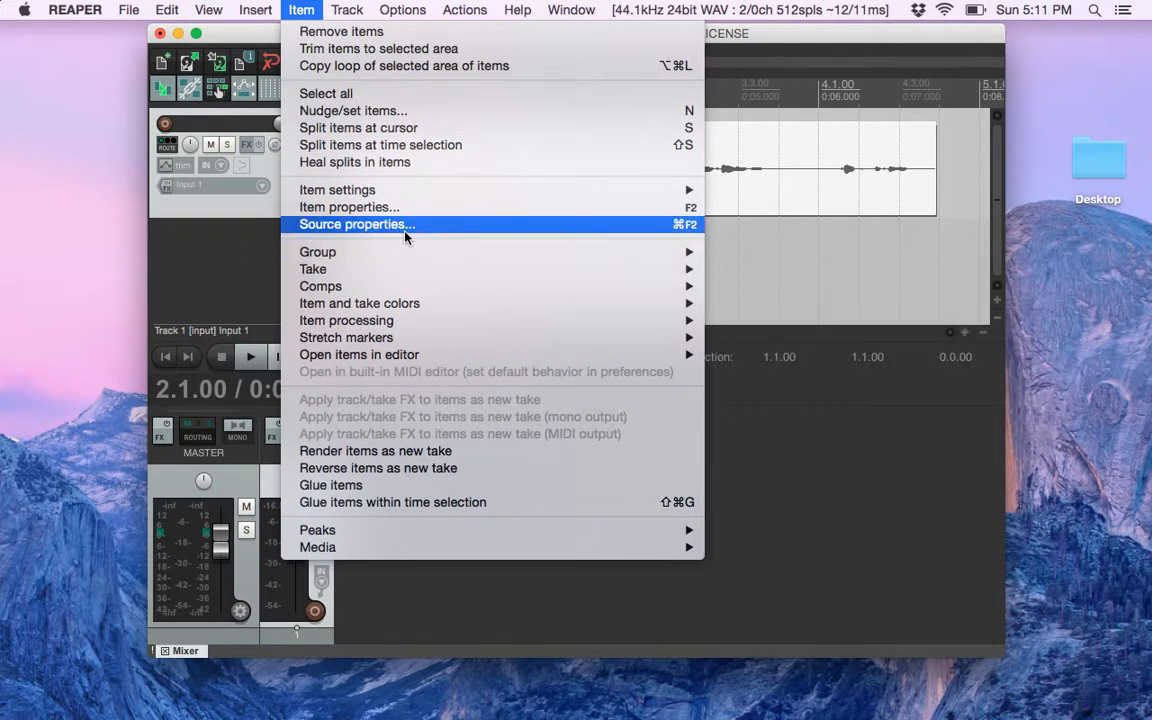
mouse_move(400, 320)
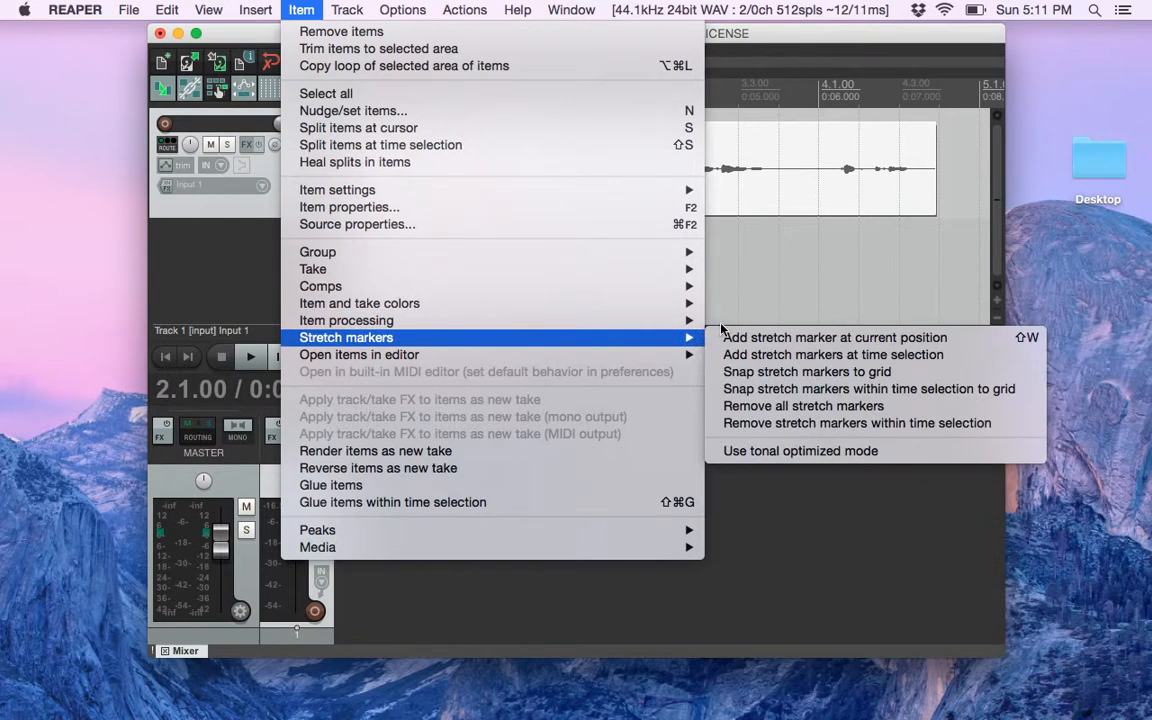
left_click(770, 320)
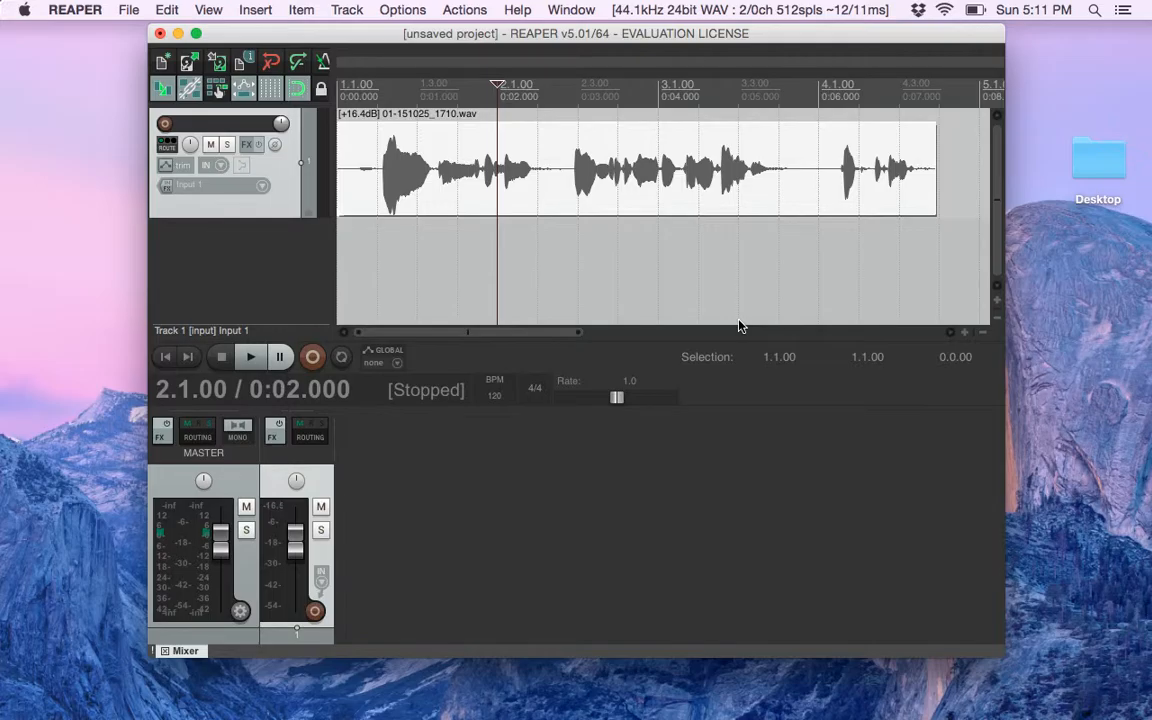
Open the track's envelope settings and activate the Volume envelope
left_click(186, 167)
left_click_drag(470, 127, 145, 100)
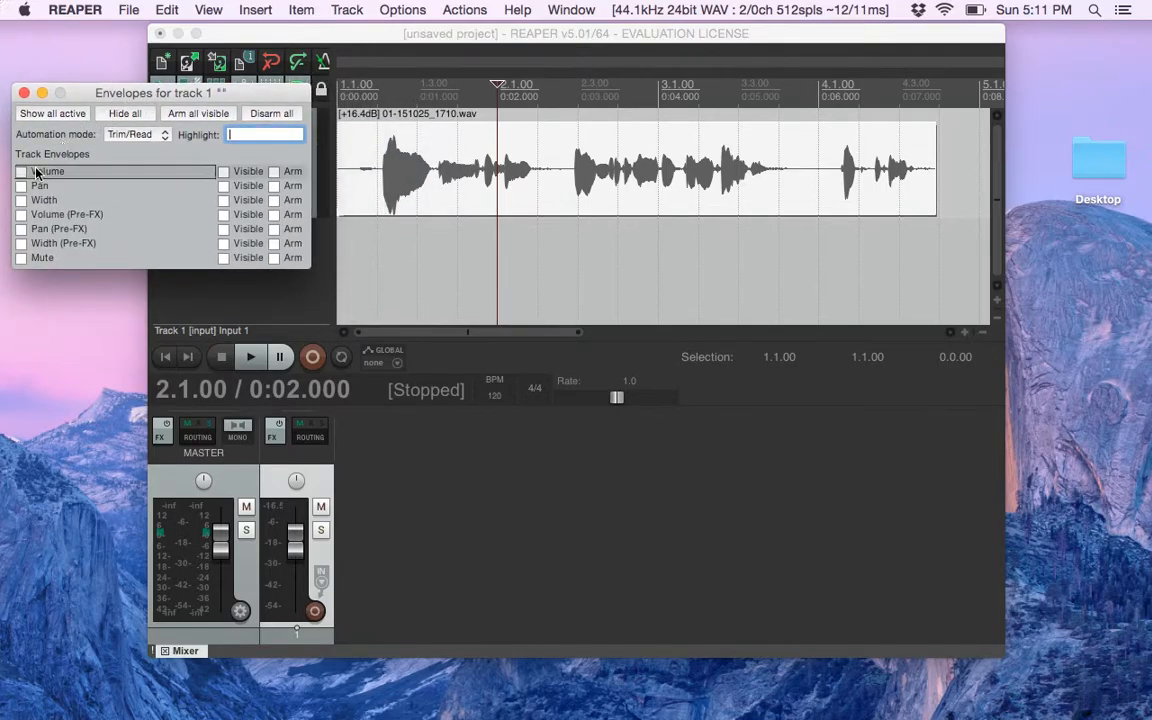
left_click(22, 172)
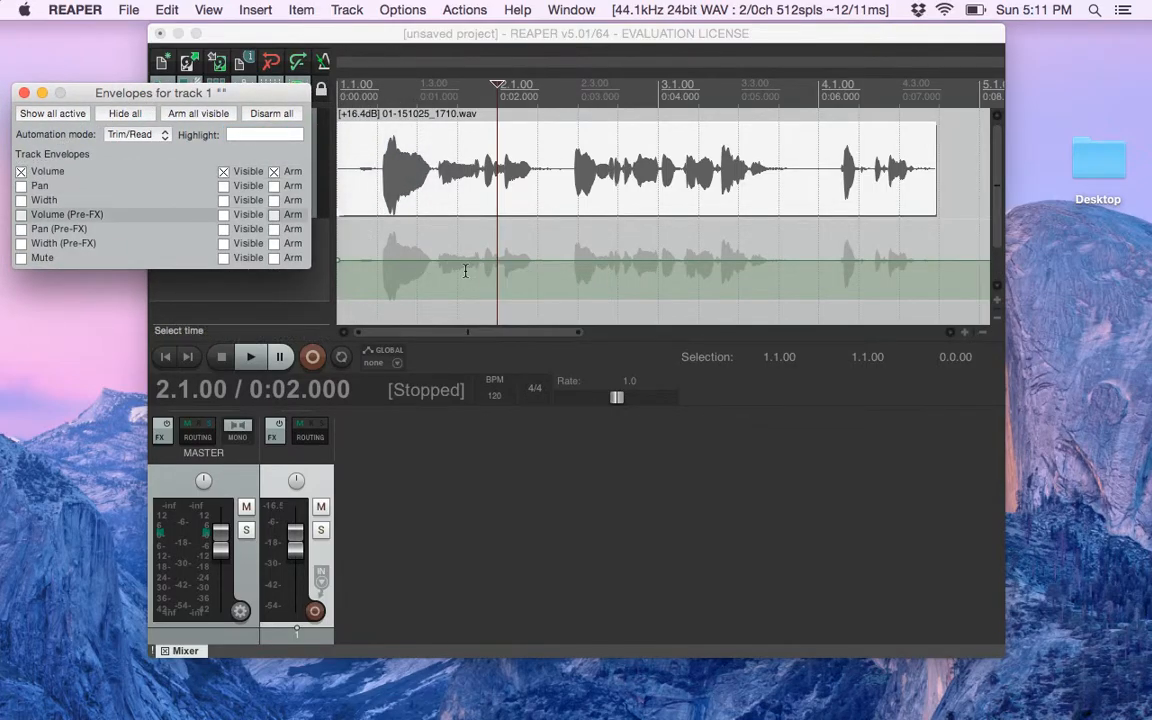
Raise the track's whole volume envelope to +1.66 dB while playing the recording from the start
mouse_move(478, 260)
left_mouse_down()
mouse_move(478, 234)
mouse_move(478, 244)
left_mouse_up()
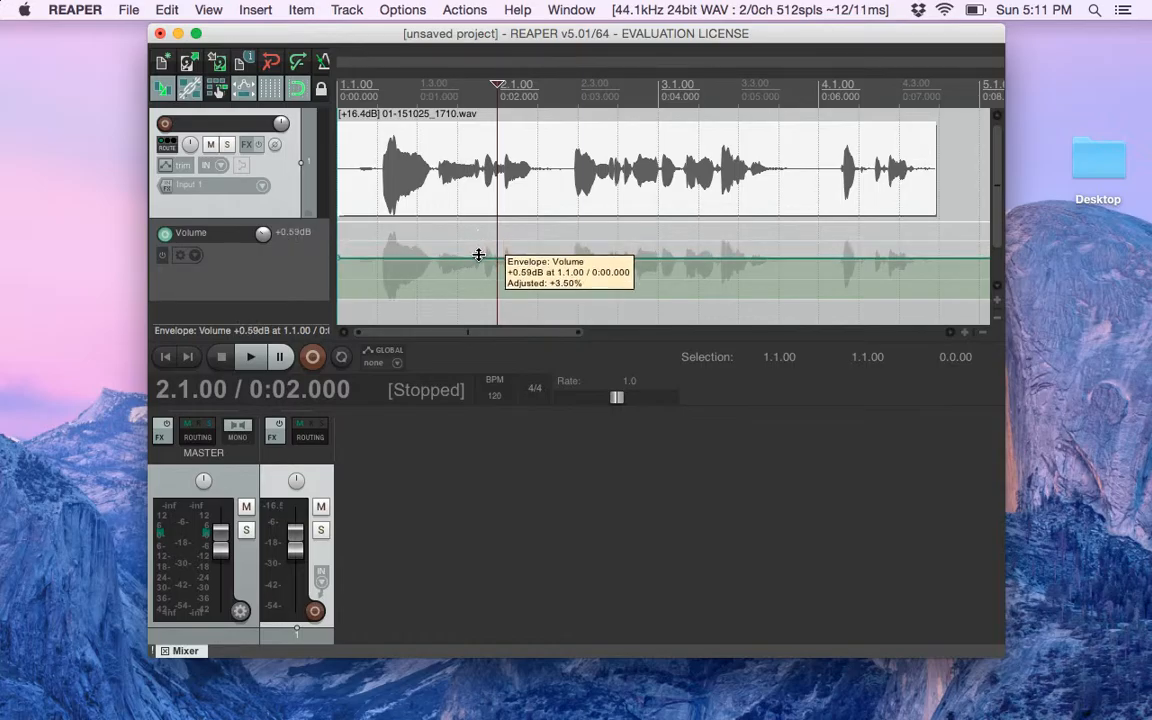
left_click(342, 213)
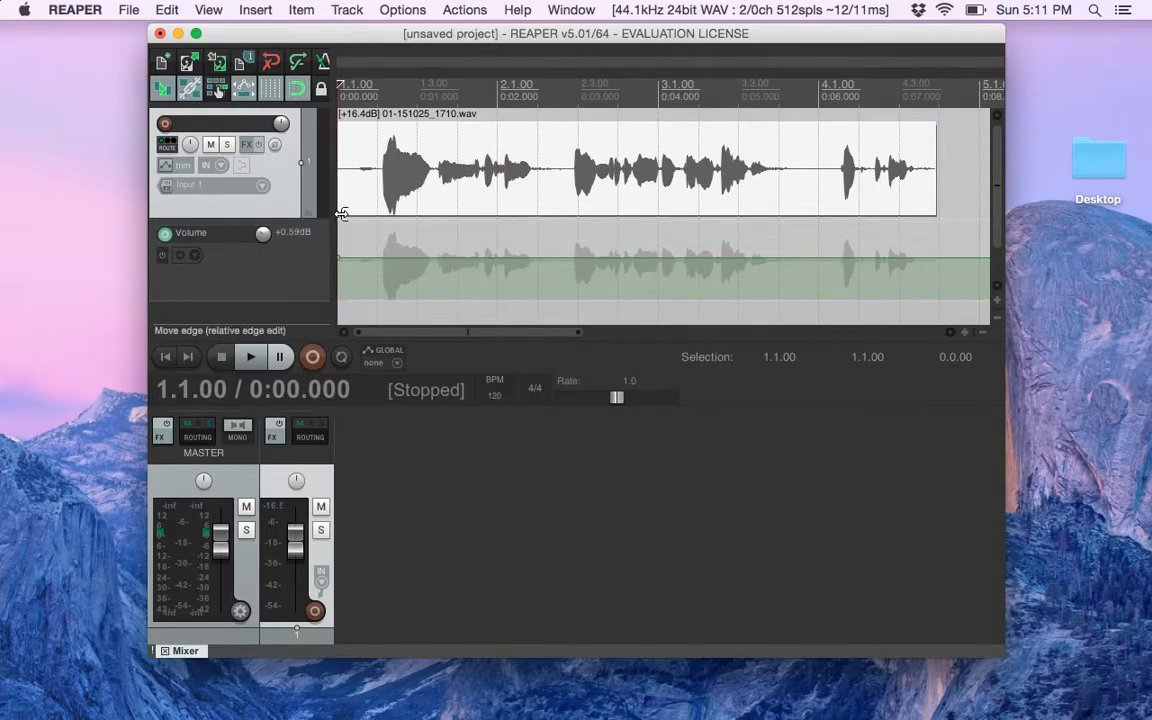
key("space")
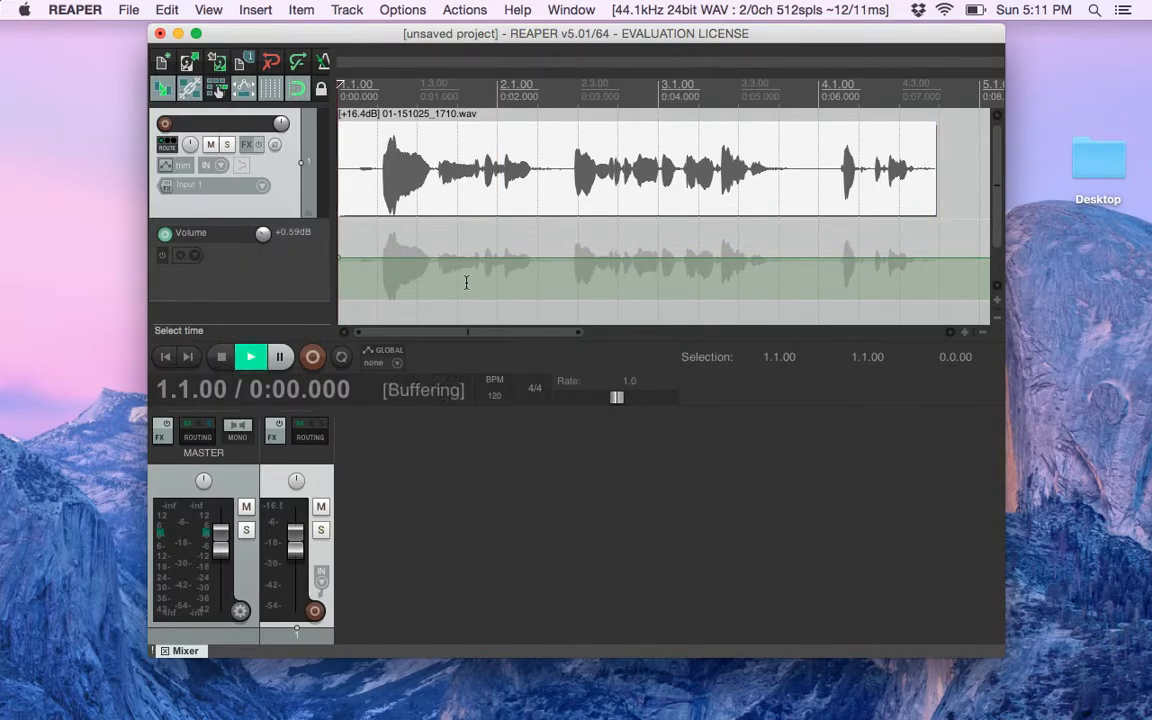
left_click_drag(480, 261, 561, 252)
key("space")
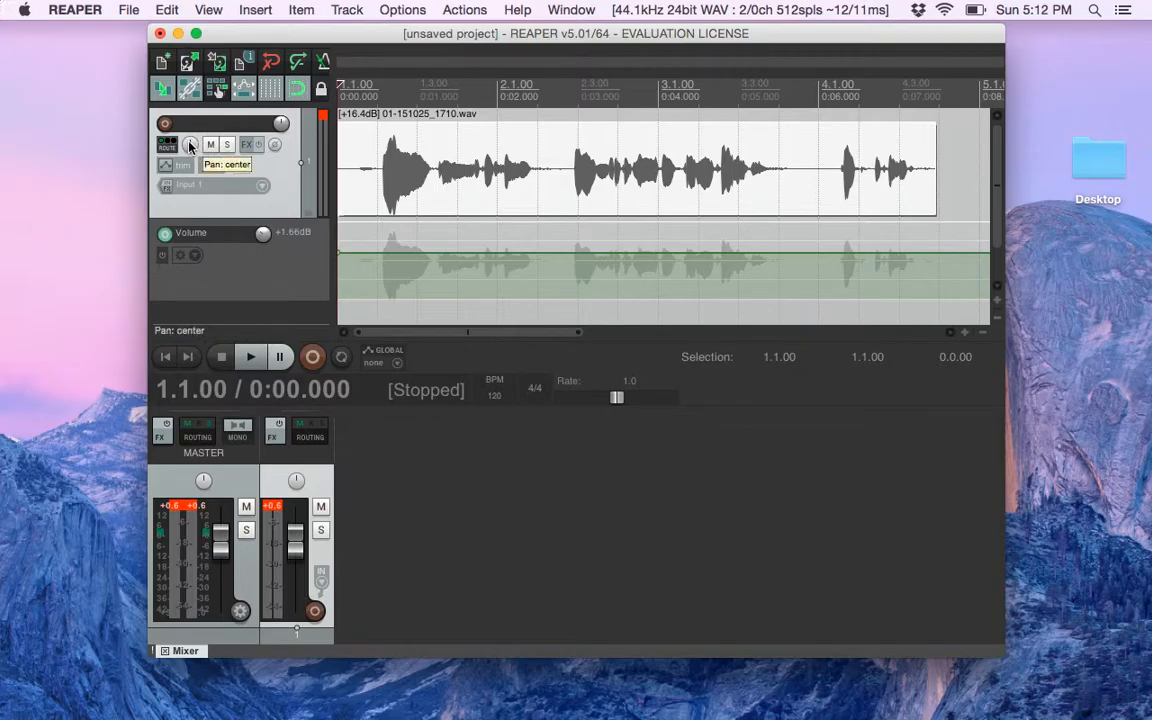
Try the pan controls, moving the track's pan to 12%R and back to center and testing the master pan
mouse_move(190, 146)
left_mouse_down()
mouse_move(190, 186)
mouse_move(190, 139)
left_mouse_up()
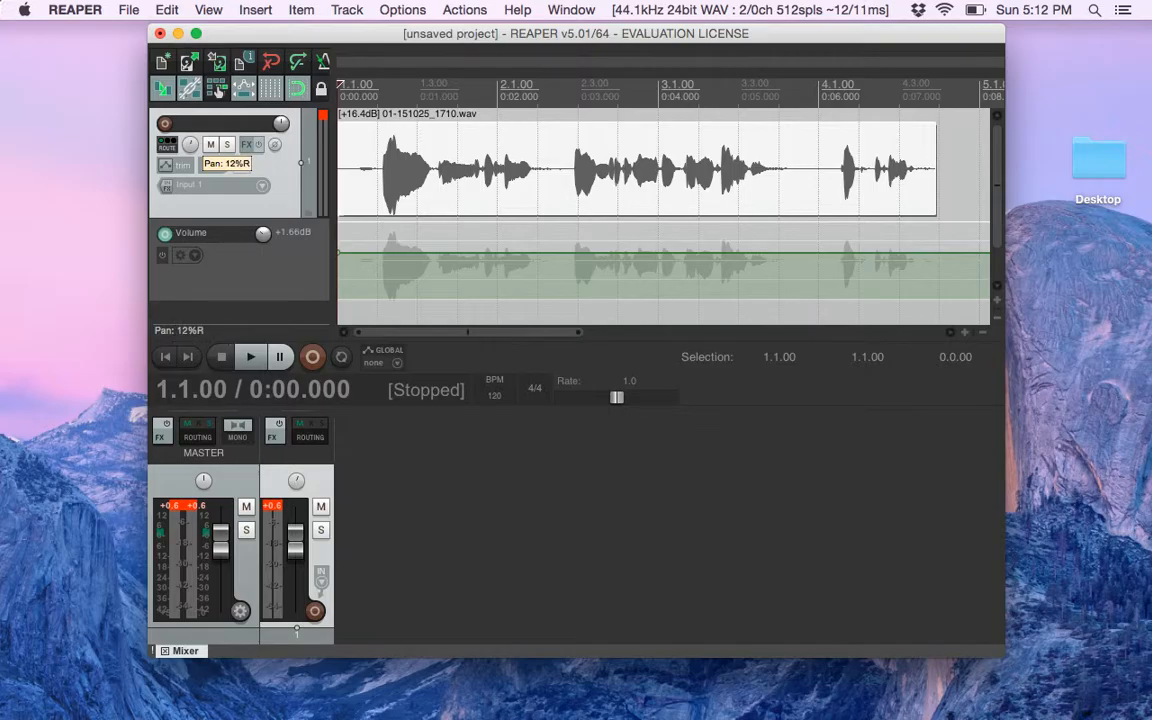
left_click_drag(190, 139, 190, 145)
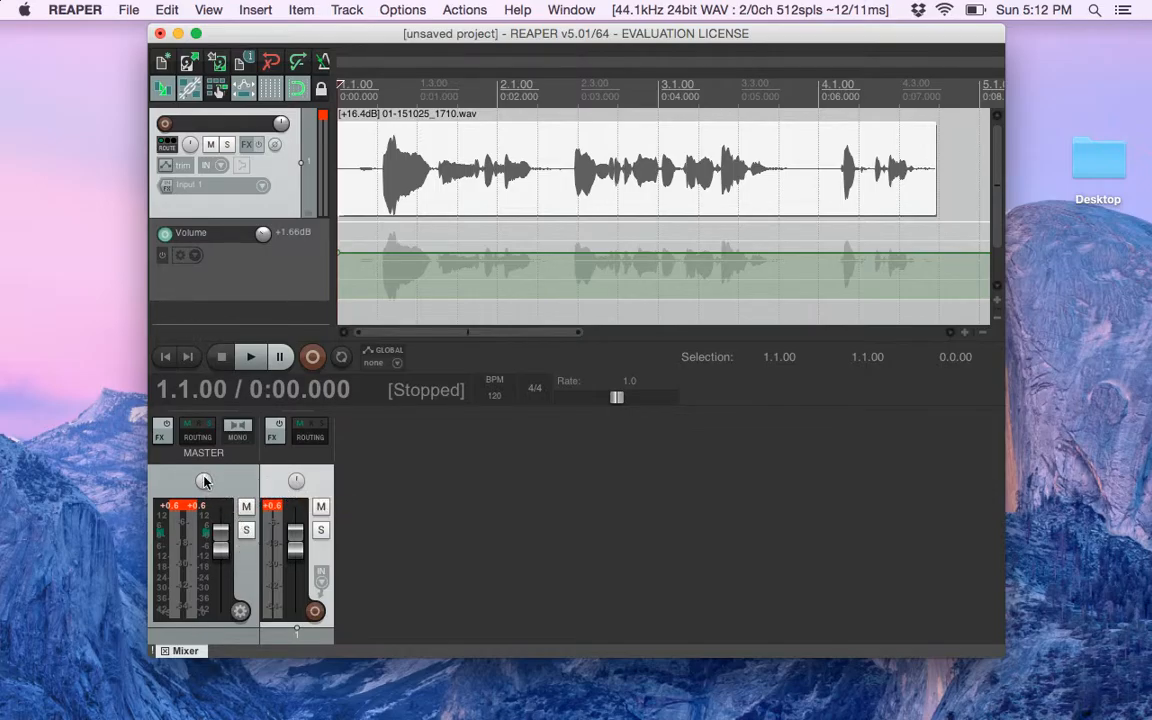
left_click_drag(203, 481, 204, 482)
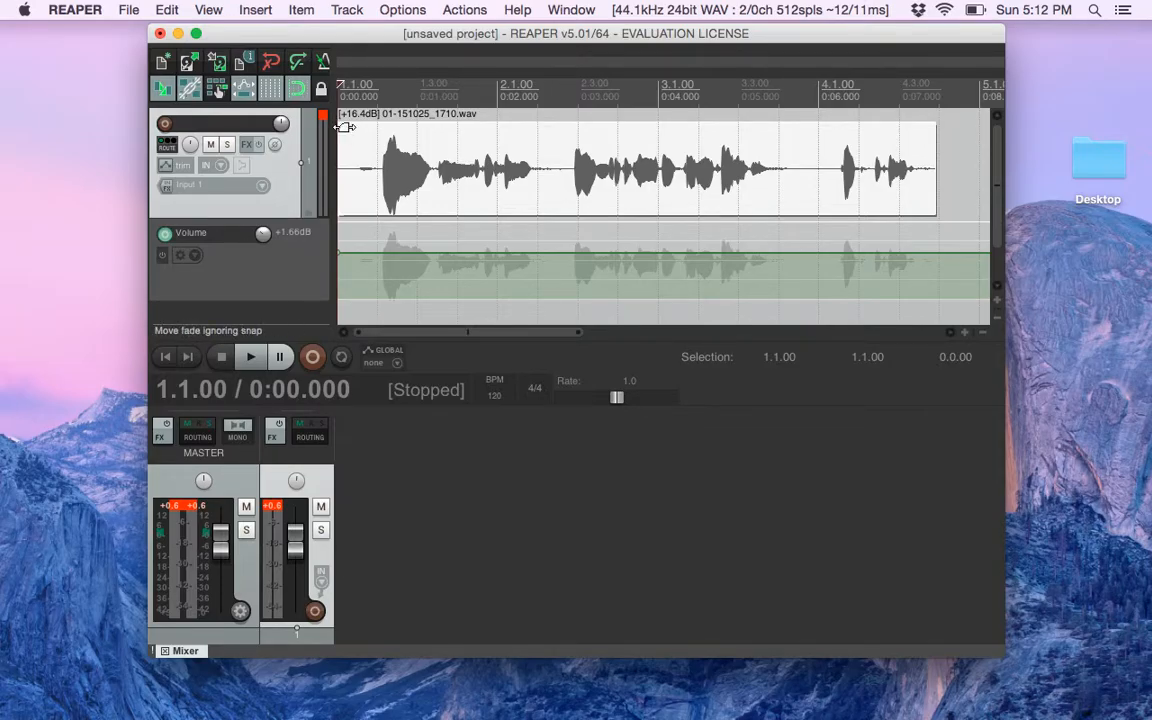
Add a fade-in of about 1.6 seconds and a fade-out of about 1.6 seconds to the recorded item
left_click_drag(343, 125, 470, 117)
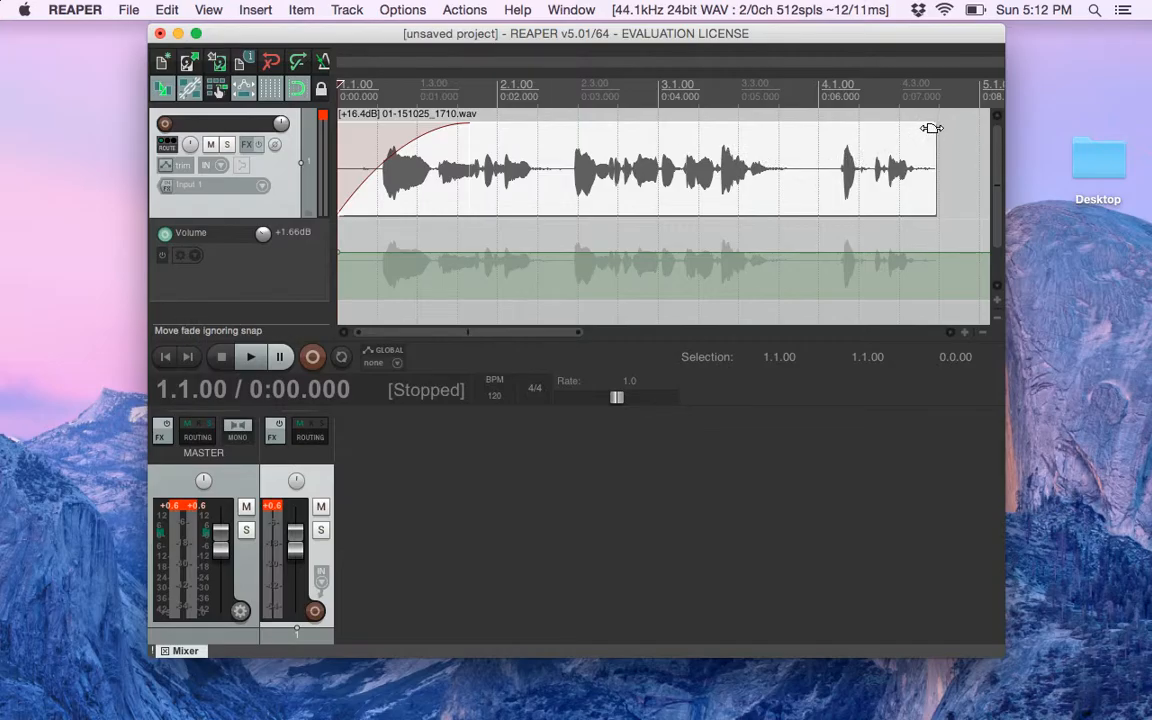
left_click_drag(931, 128, 809, 134)
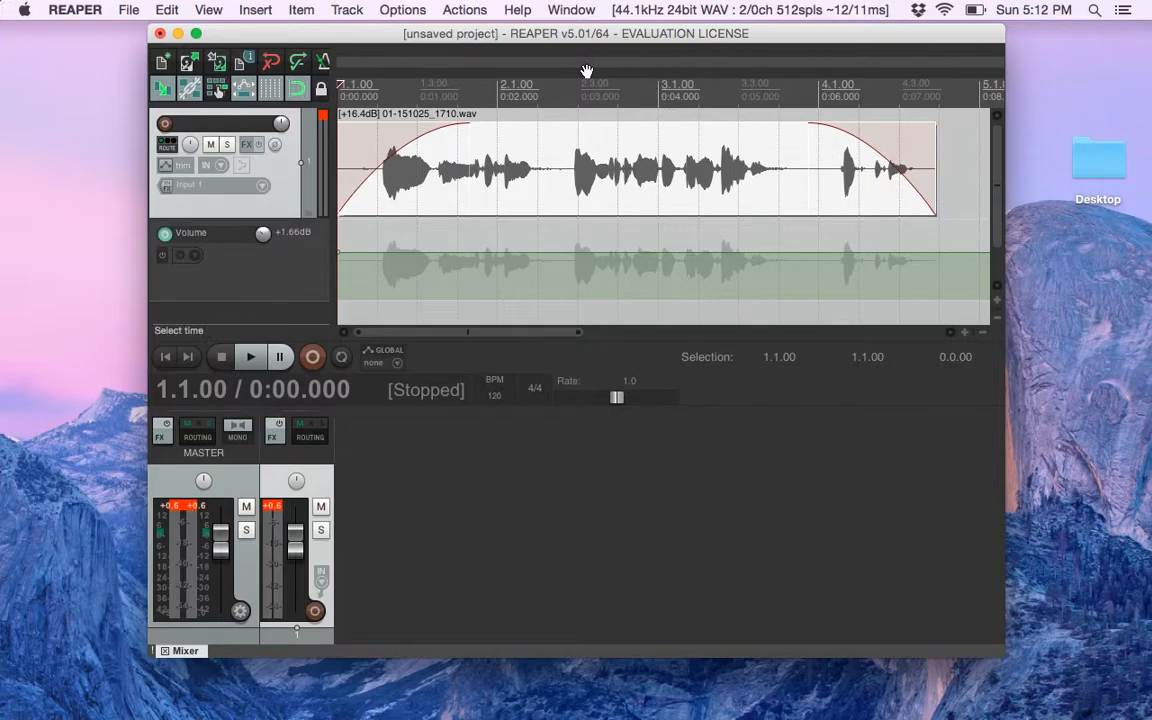
Reverse the recorded item as a new take
left_click(302, 10)
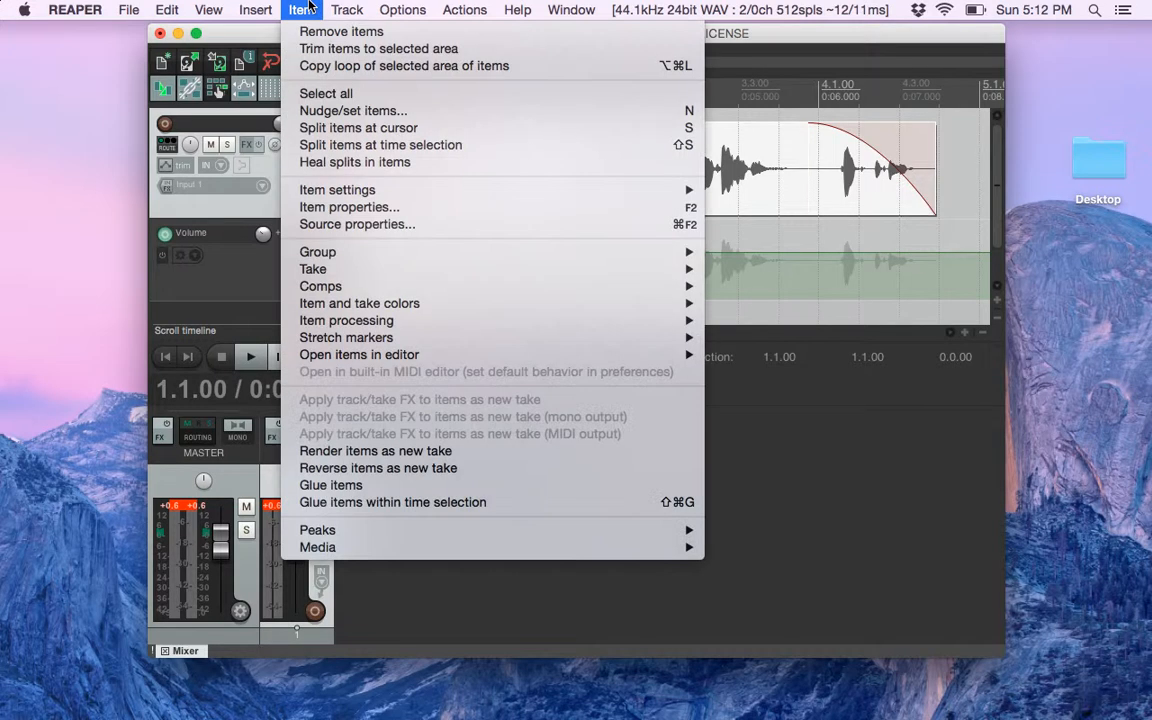
left_click(377, 468)
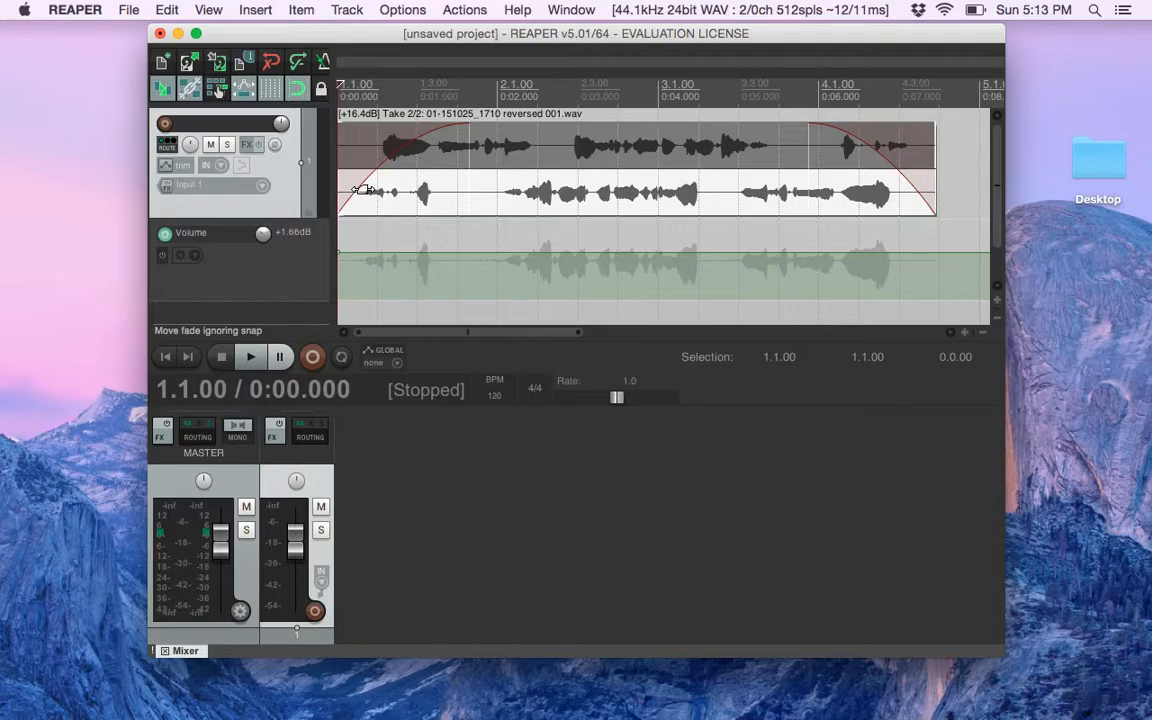
left_click(494, 198)
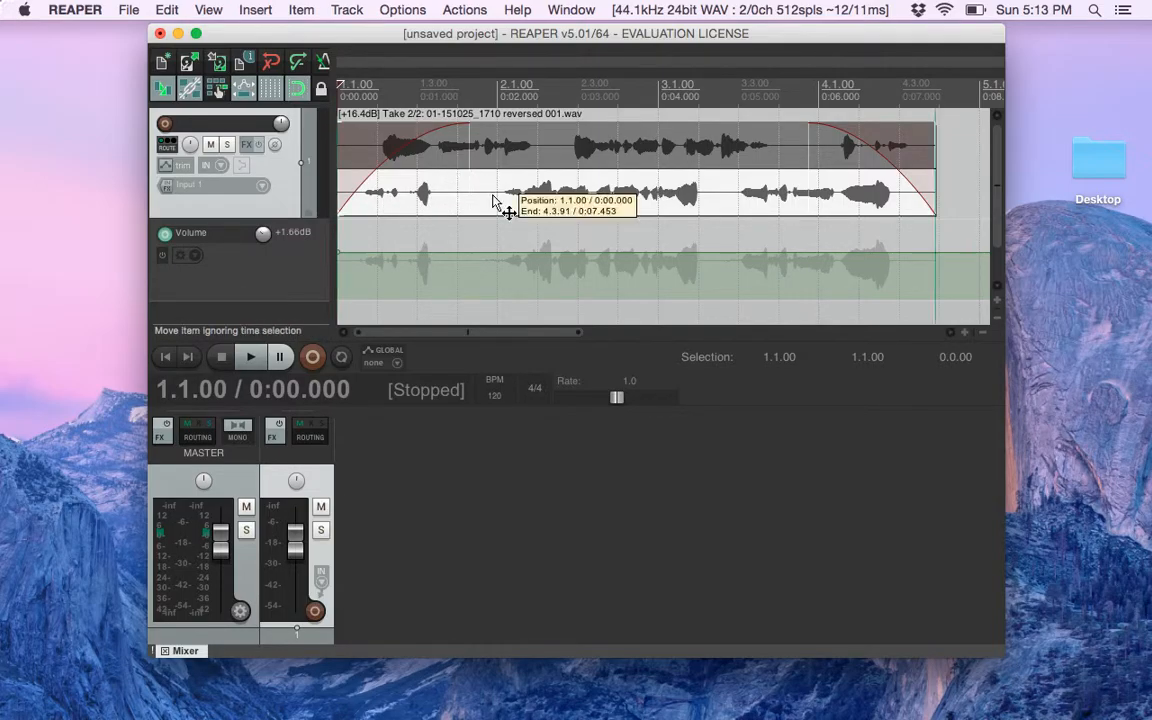
Place the edit cursor at 2.4.00 (0:03.500) within the reversed item
left_click(447, 180)
left_click(505, 192)
left_click(637, 201)
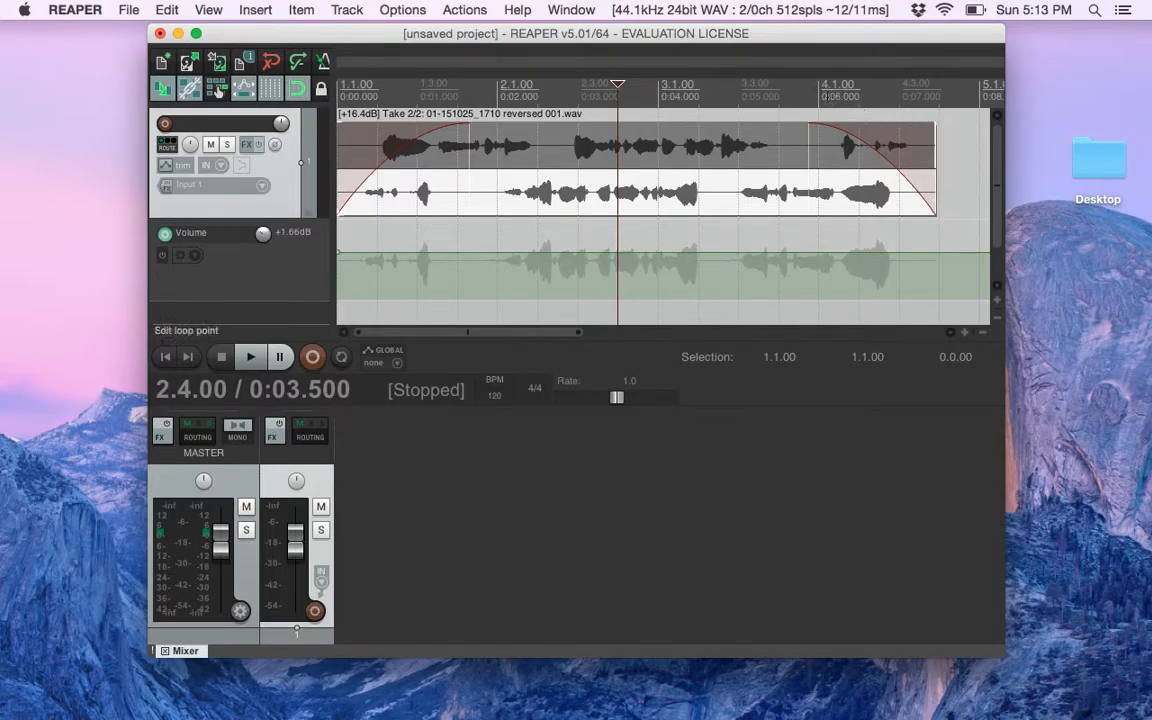
left_click(599, 203)
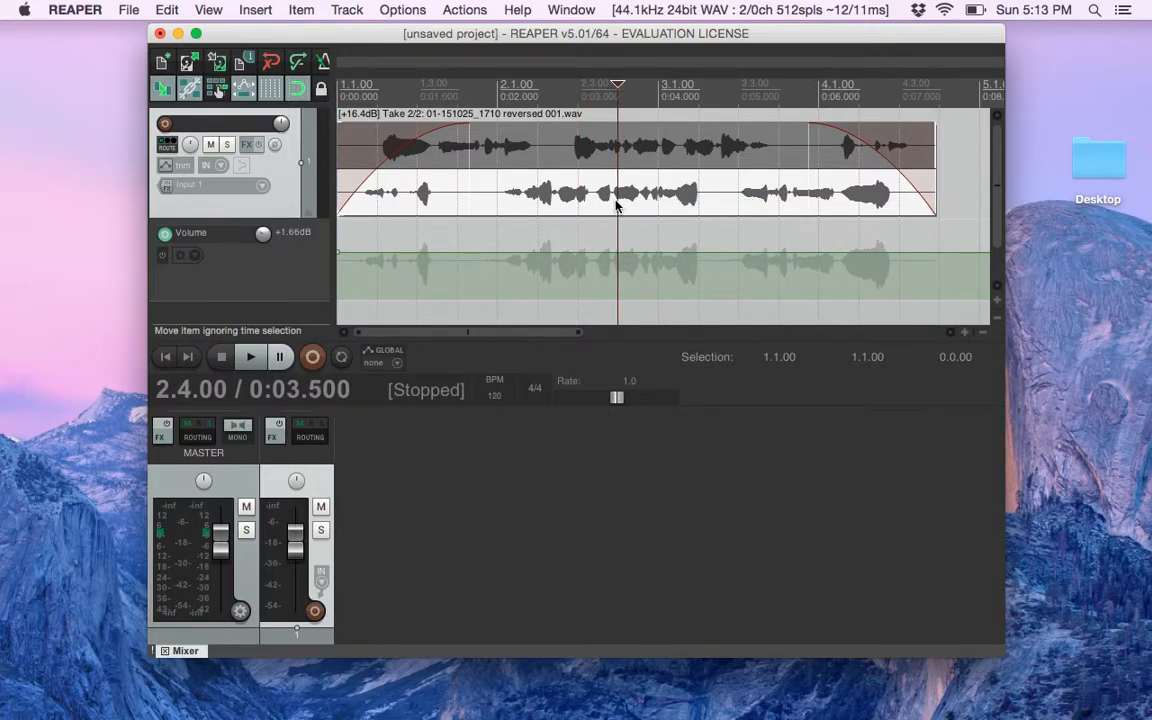
Try to split the item at the time selection
left_click(347, 10)
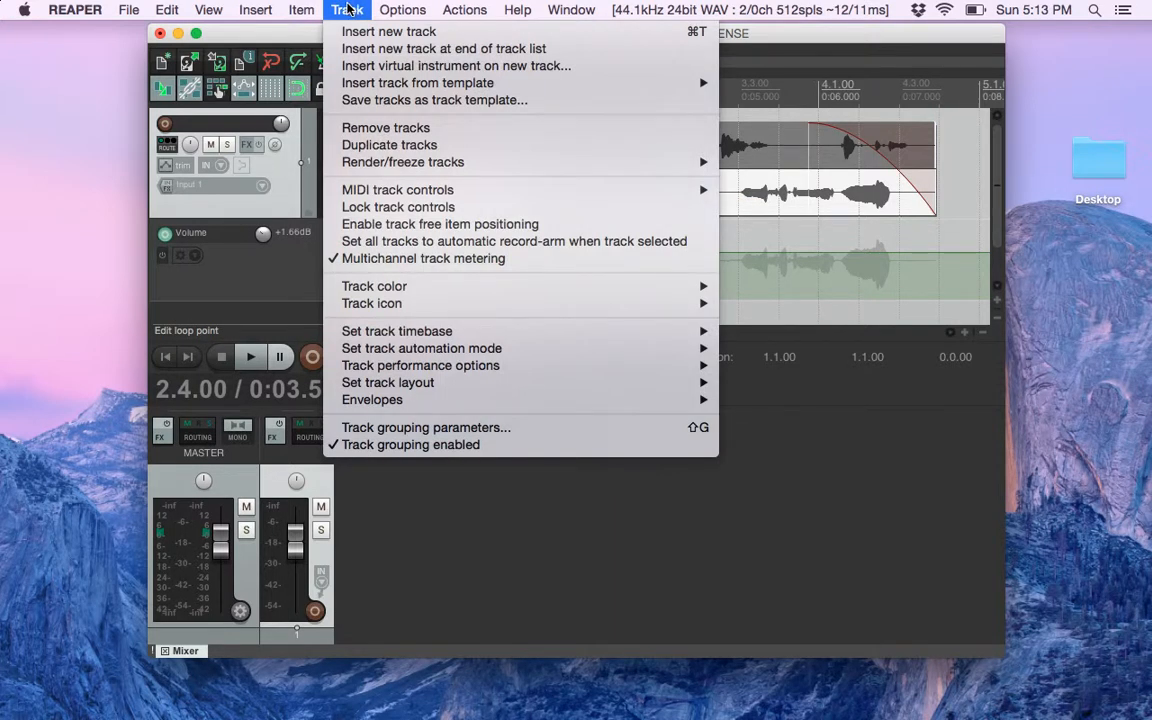
mouse_move(302, 8)
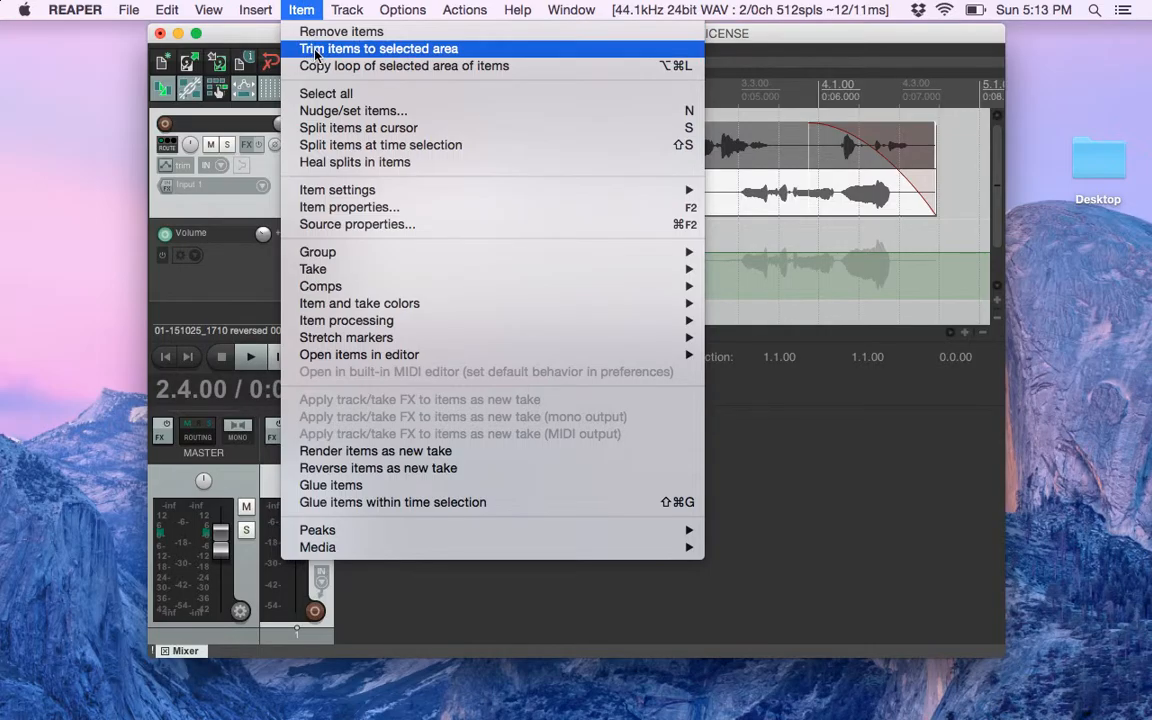
left_click(358, 145)
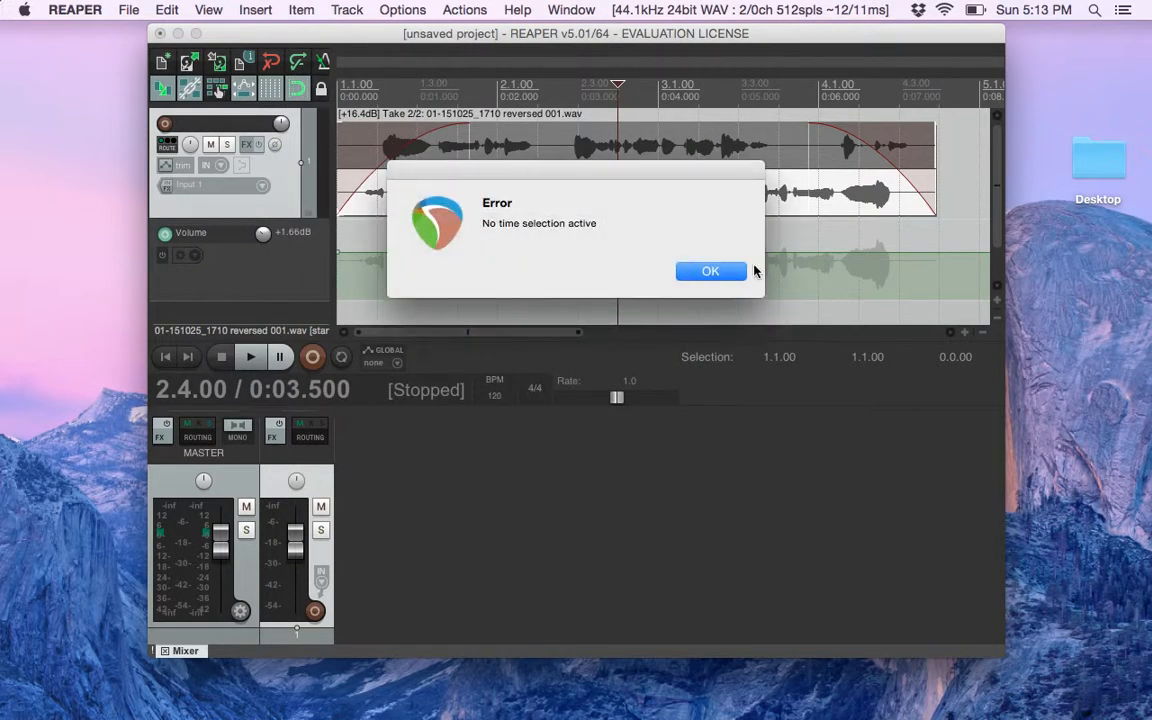
left_click(726, 272)
Split the item at the edit cursor at 0:03.500
left_click(580, 198)
left_click(615, 207)
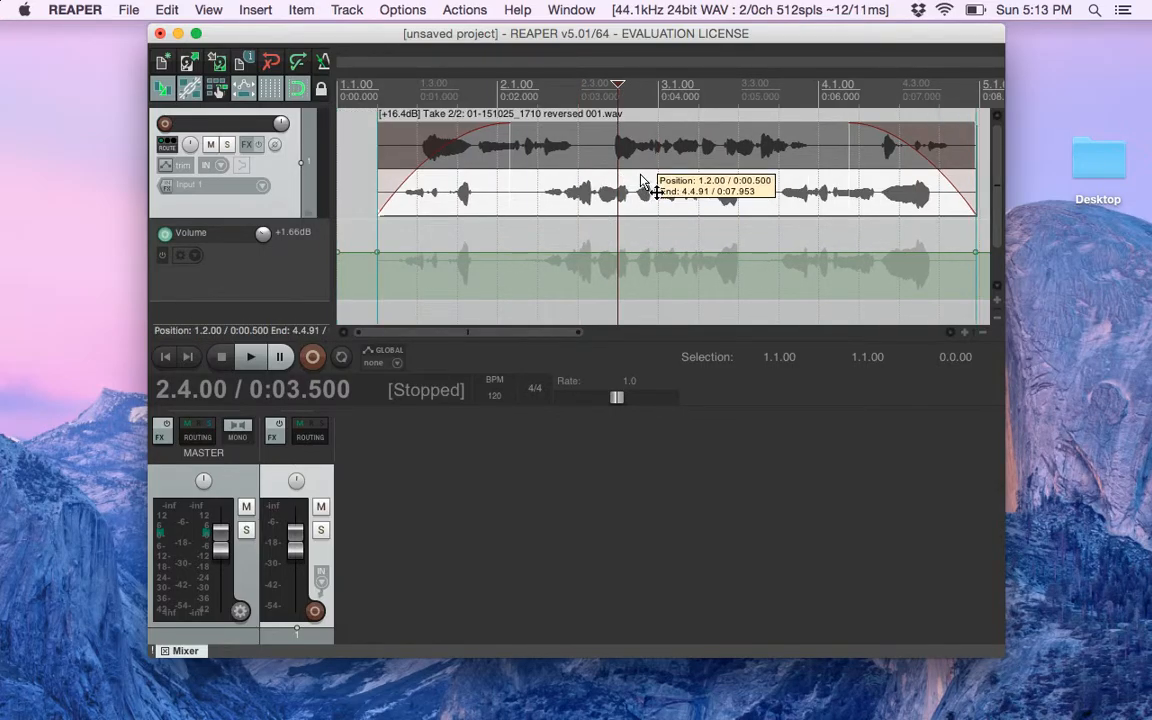
left_click(301, 10)
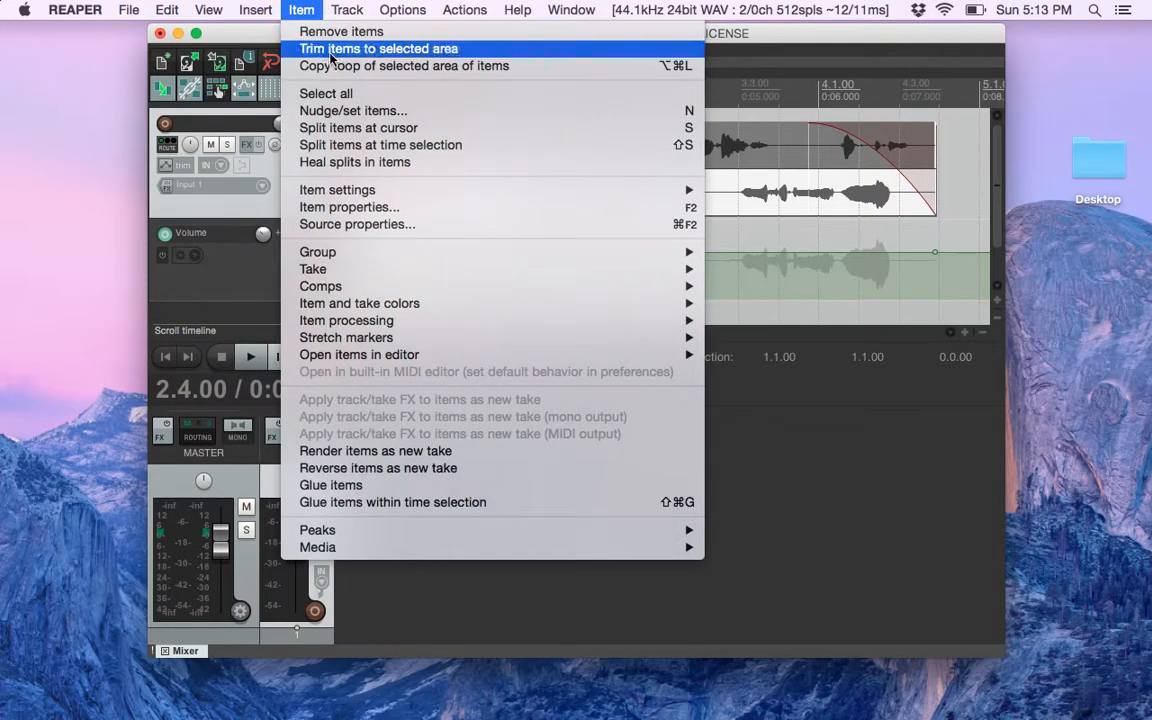
left_click(357, 128)
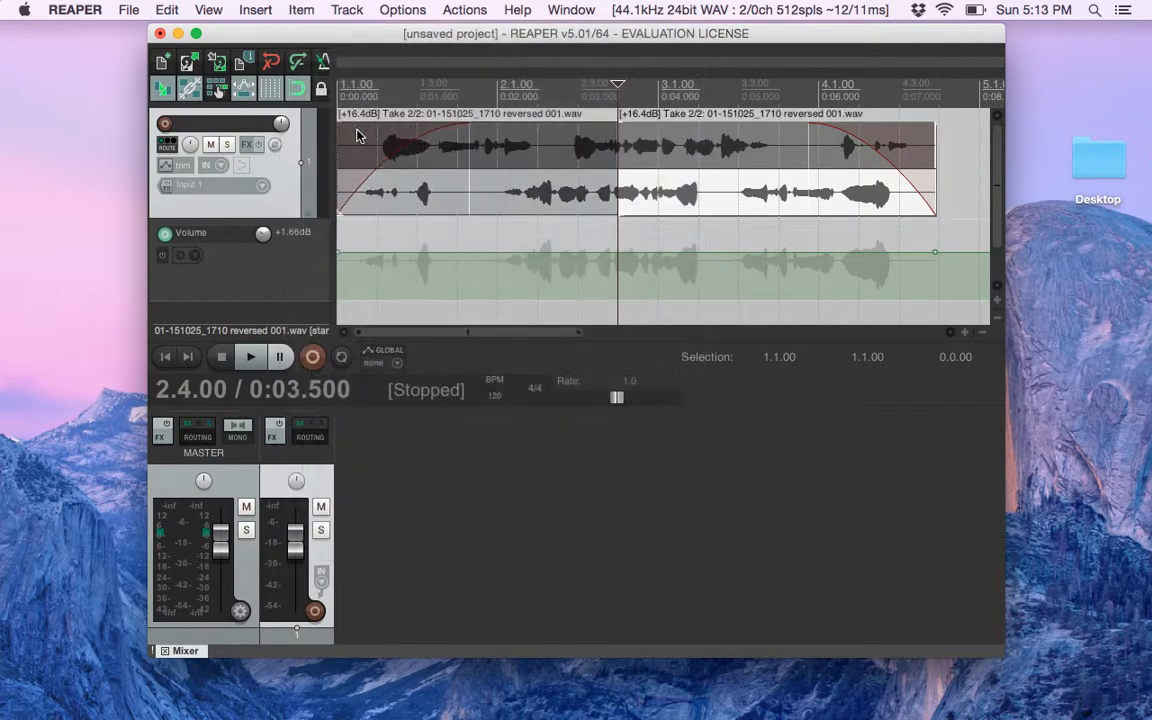
Select the two halves of the split item in turn to check that they are separate
left_click(573, 242)
left_click(601, 196)
left_click(656, 196)
left_click(553, 197)
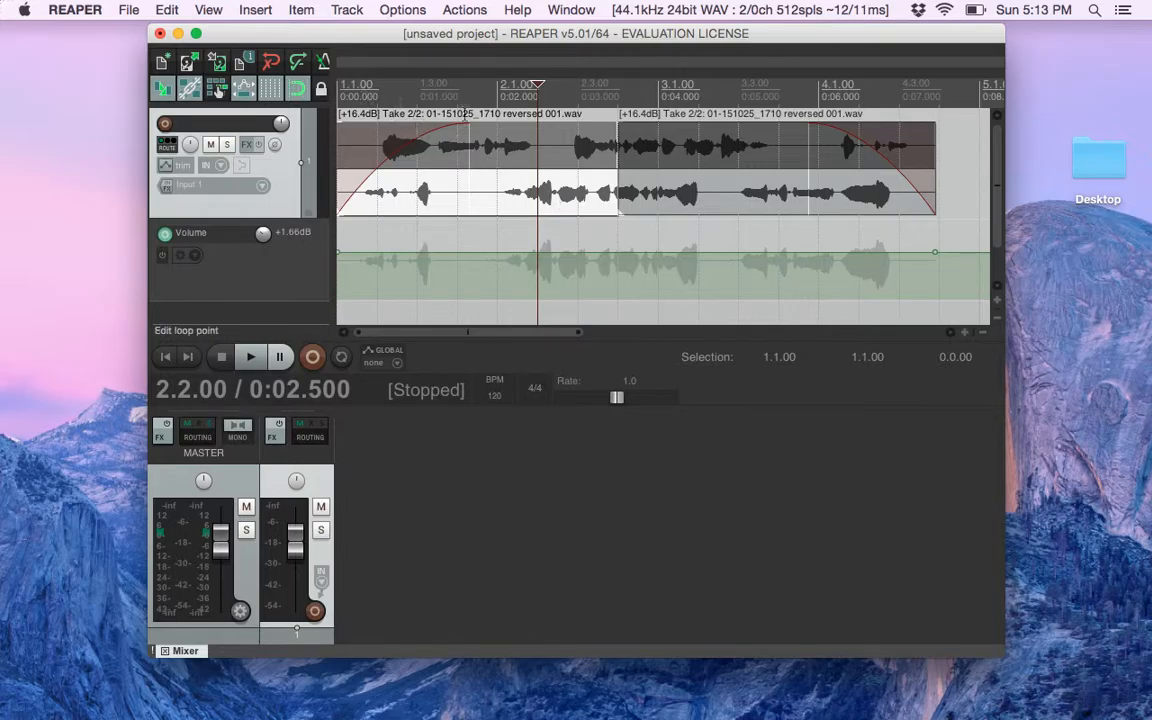
left_click(313, 8)
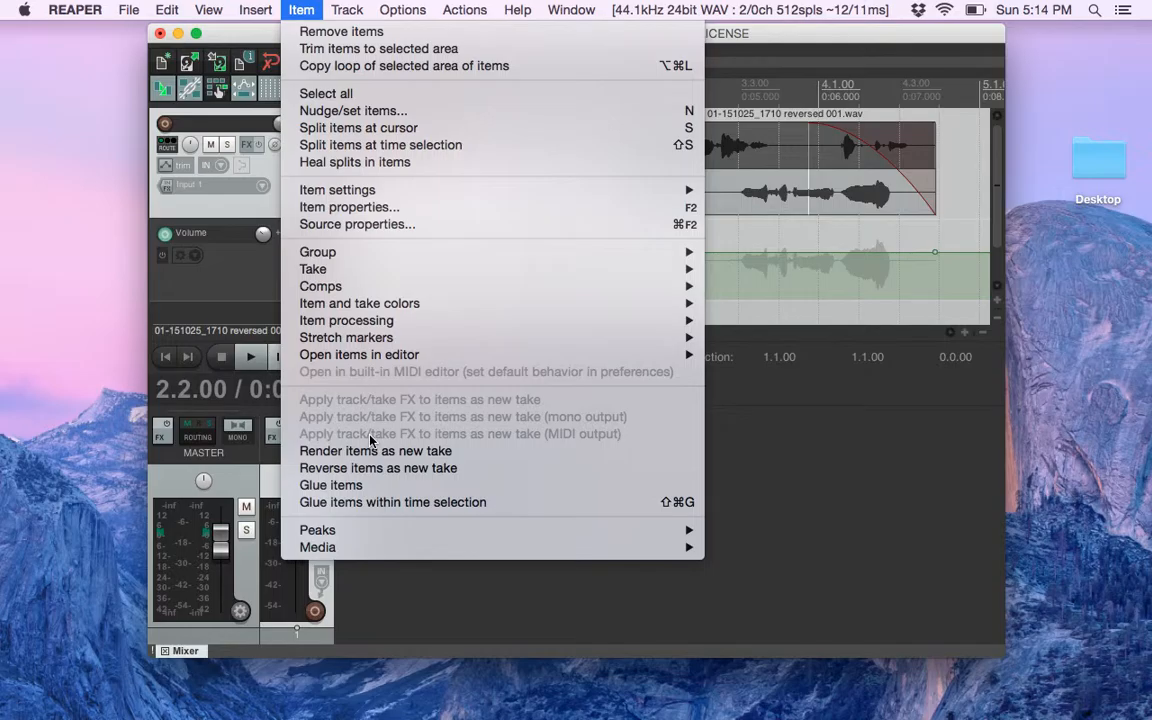
left_click(751, 391)
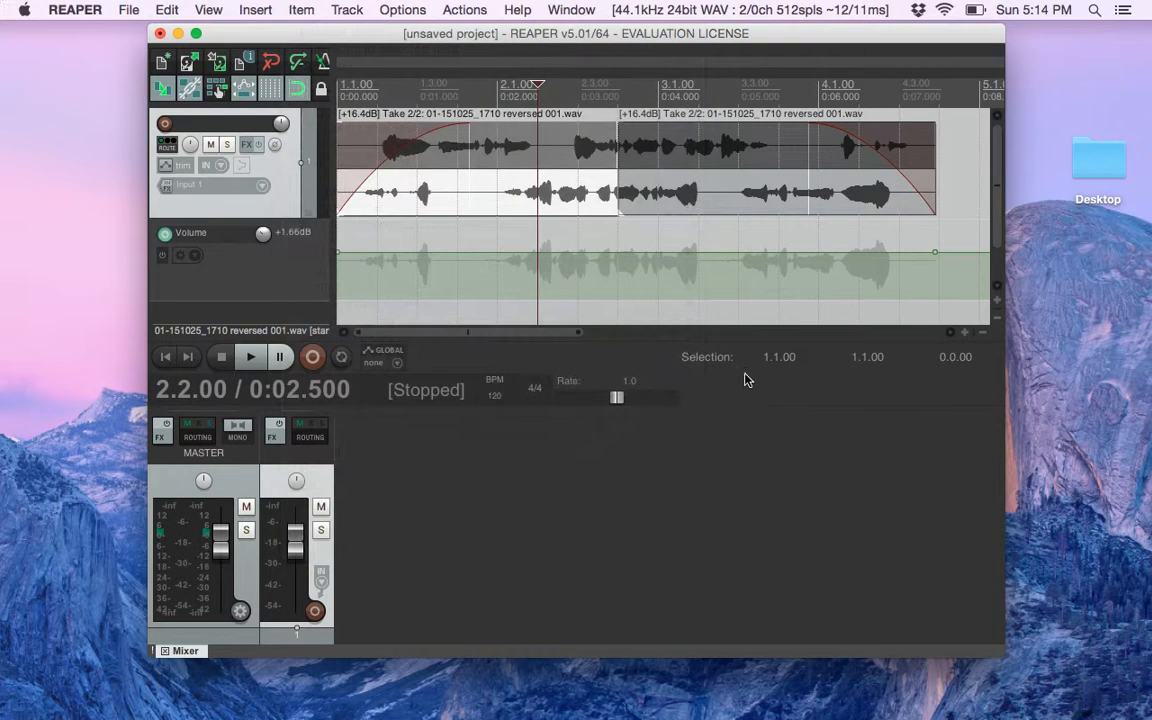
left_click(573, 181)
left_click(681, 208)
left_click(588, 205)
left_click(645, 229)
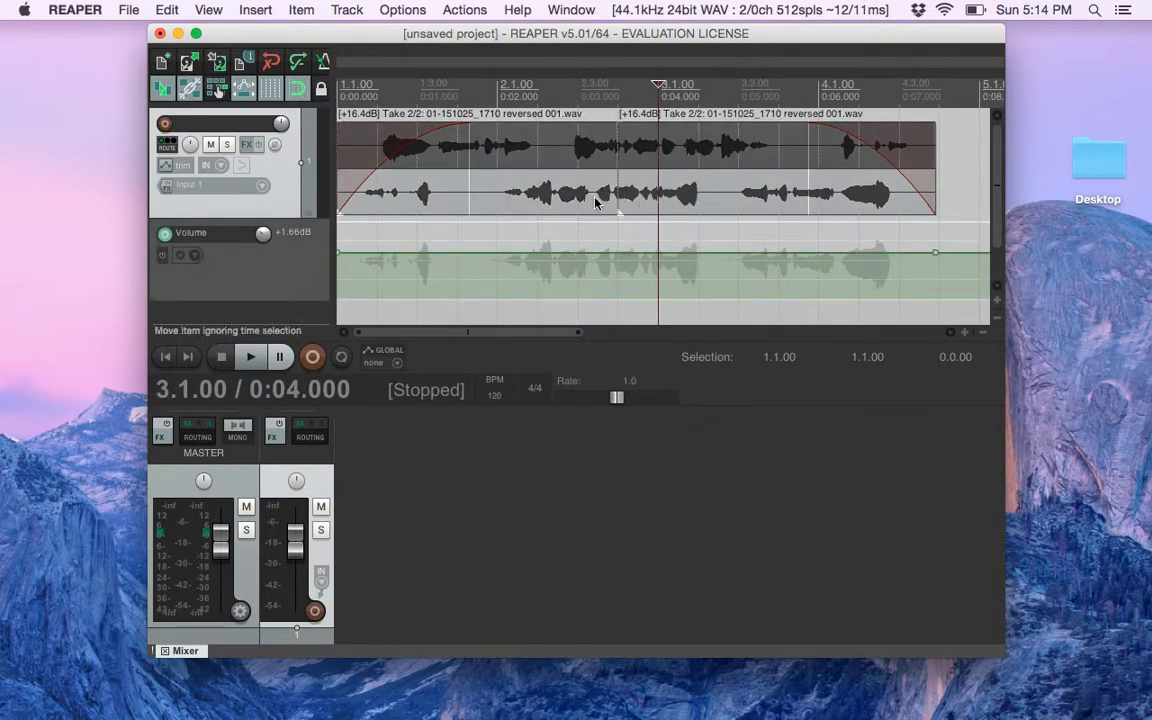
left_click(338, 7)
left_click(306, 9)
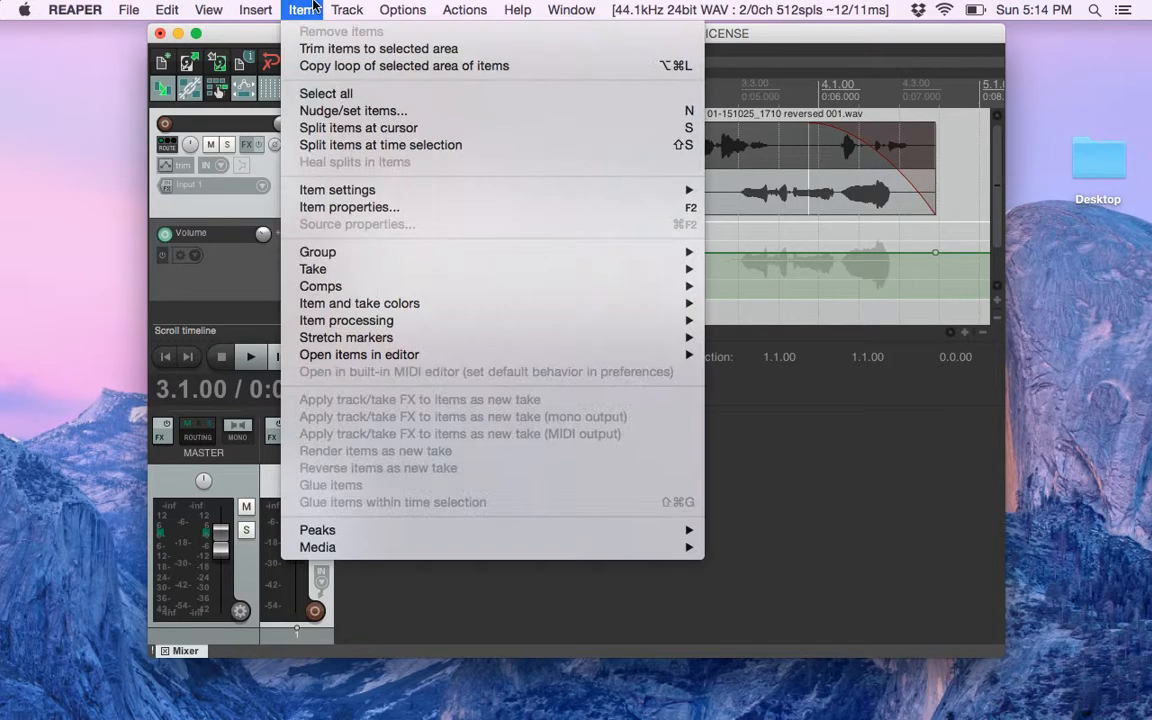
left_click(578, 198)
left_click(578, 198)
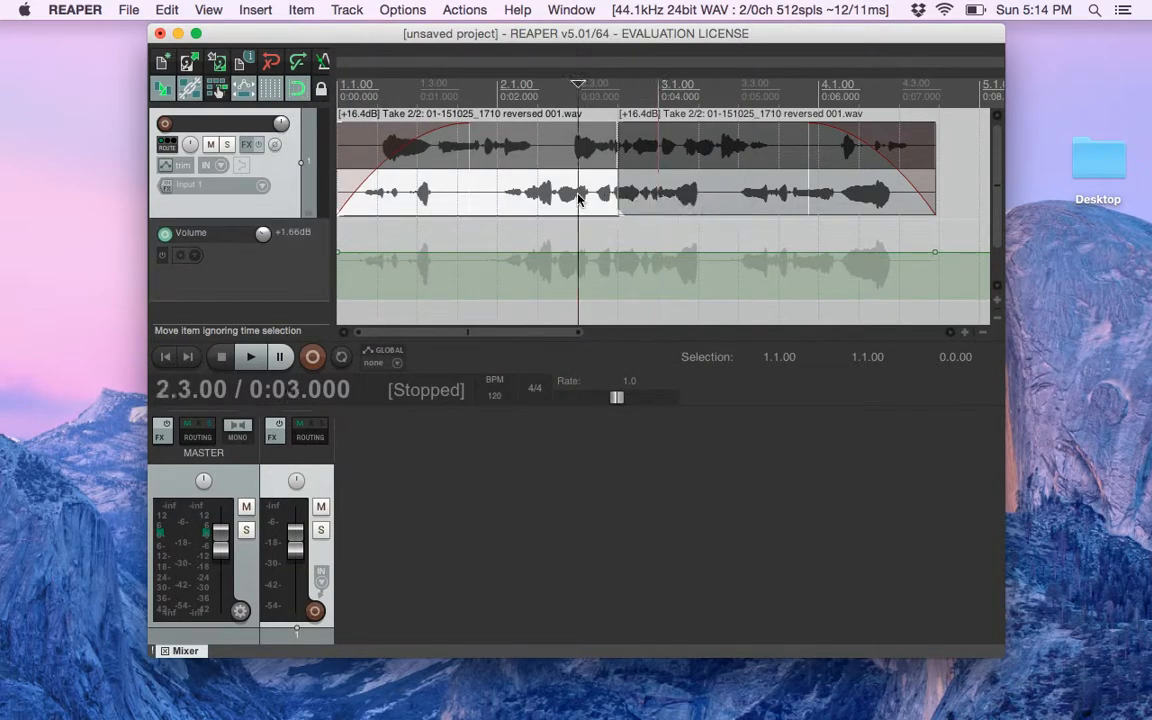
left_click(347, 10)
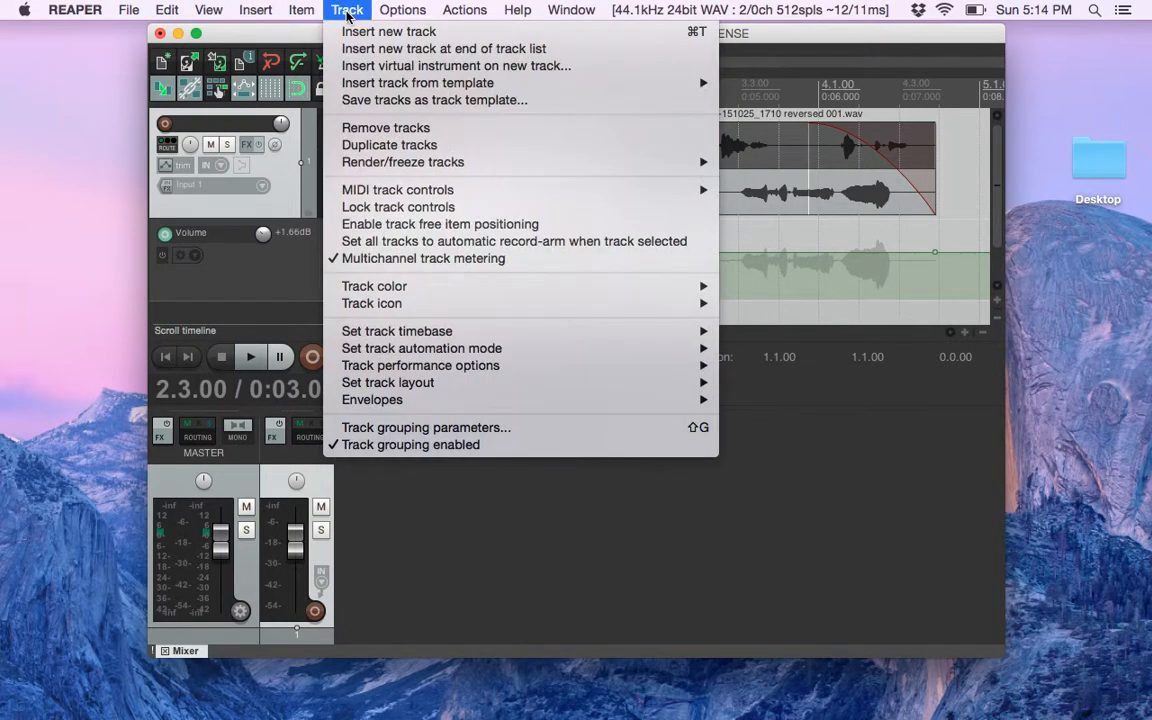
mouse_move(316, 6)
left_click(317, 6)
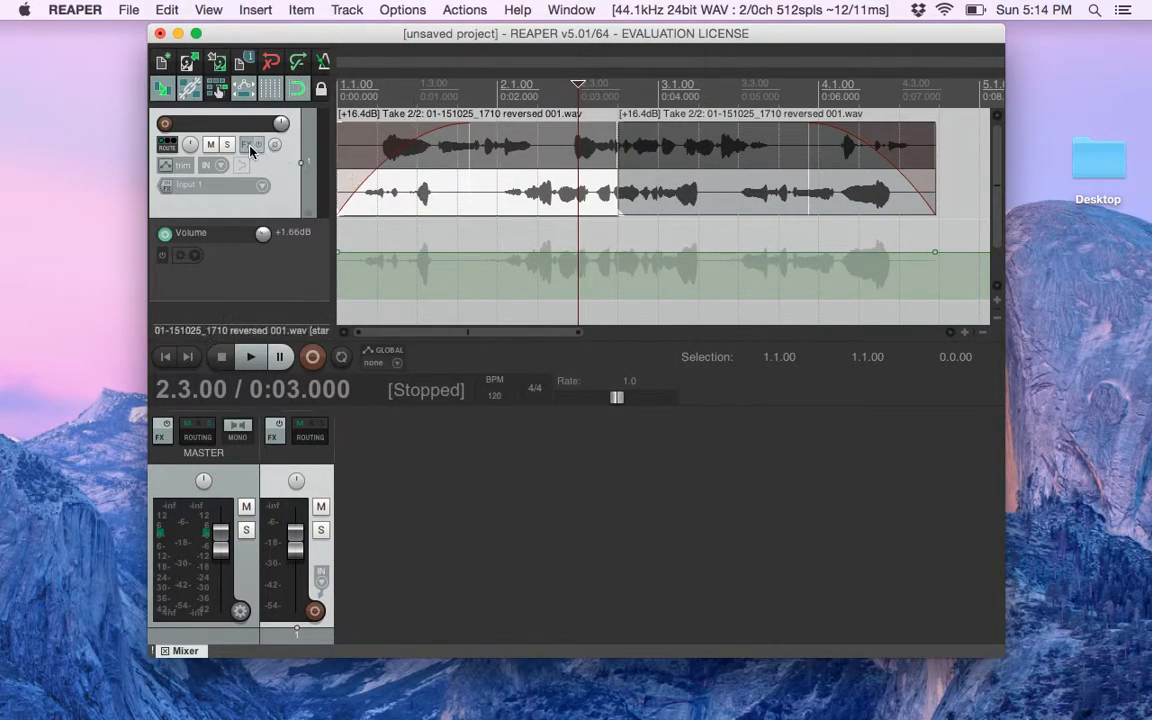
Add the VST ReaEQ (Cockos) effect to the track, filtering the VST plugins by "reaeq"
left_click(249, 146)
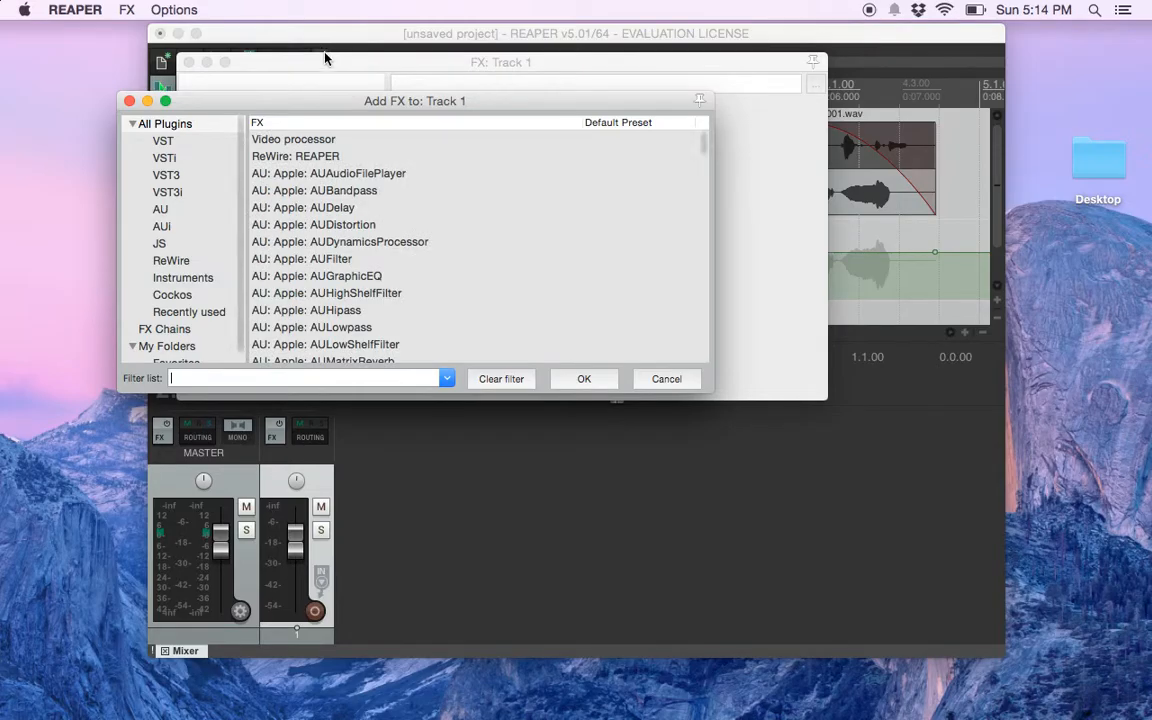
left_click_drag(313, 107, 282, 128)
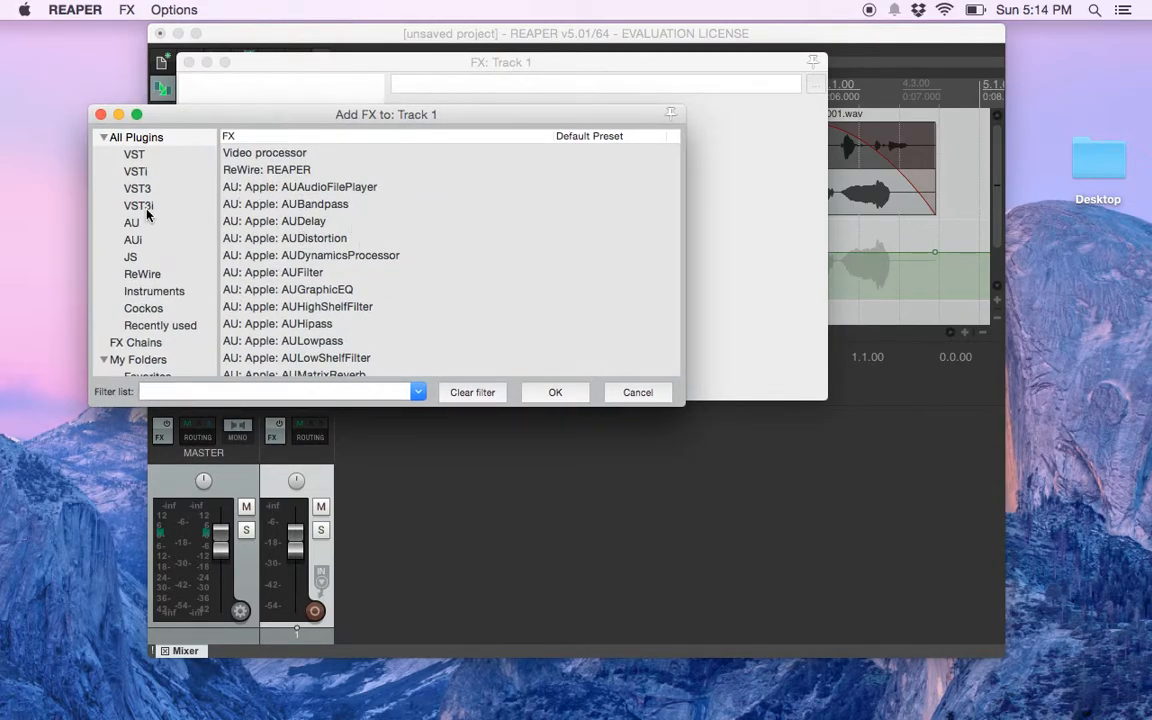
left_click(138, 156)
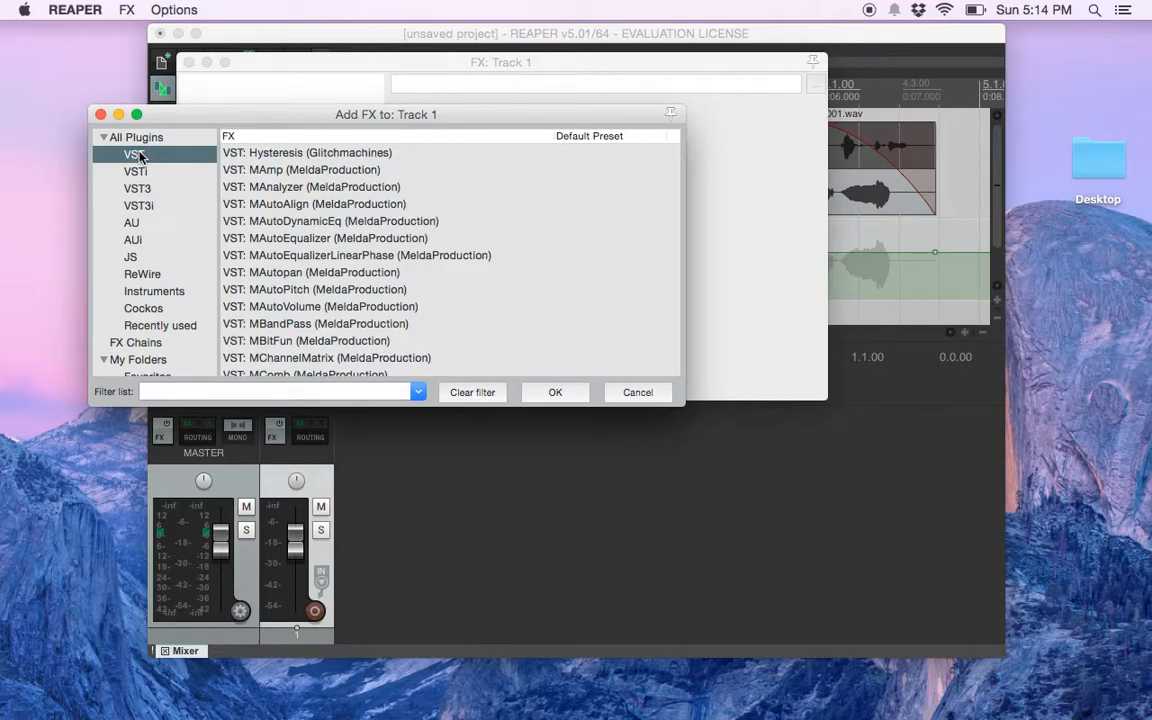
left_click(228, 392)
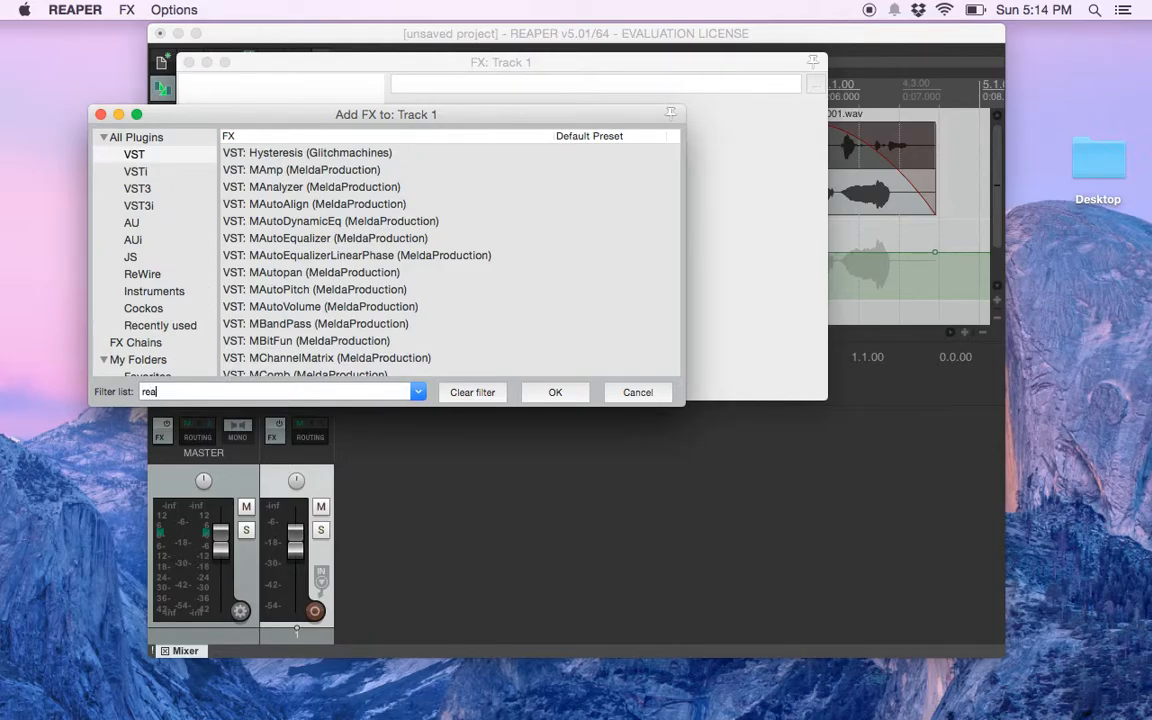
type("reaeq")
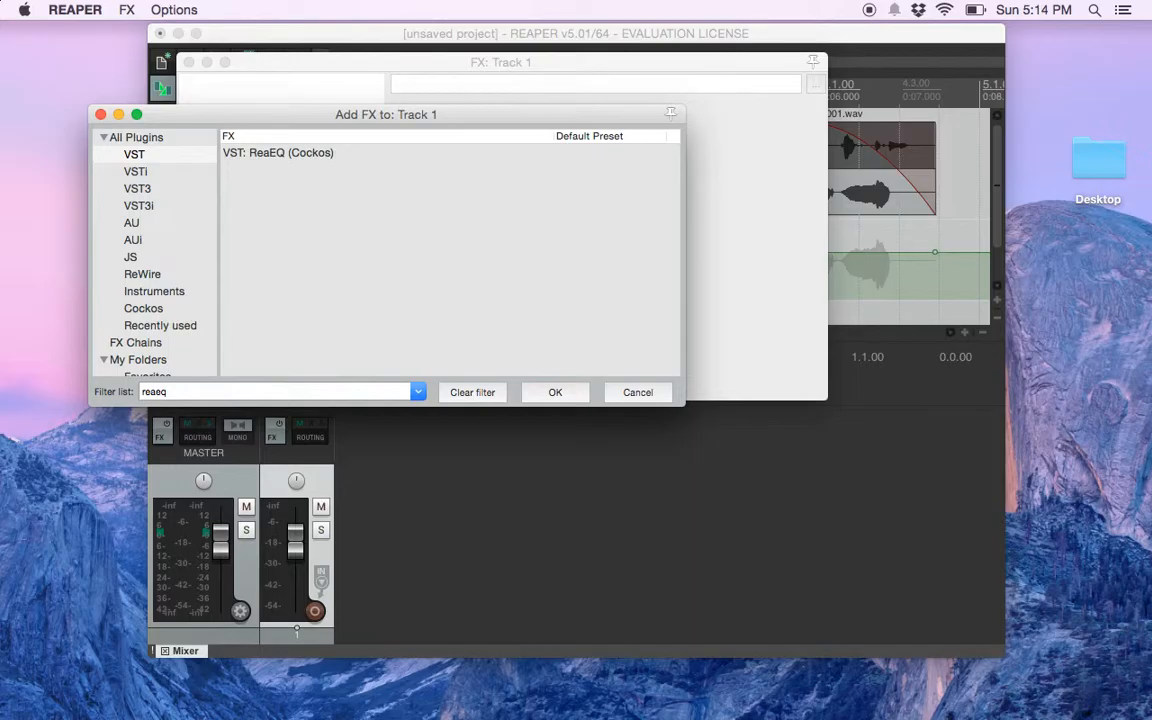
left_click(297, 155)
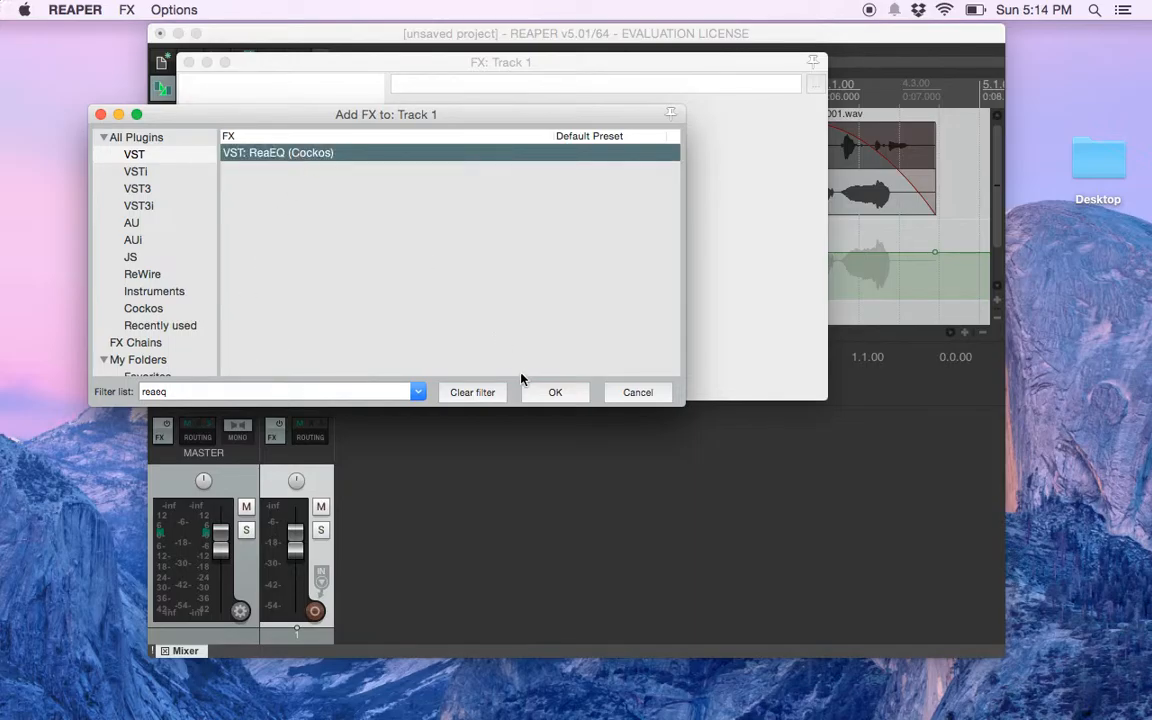
left_click(549, 396)
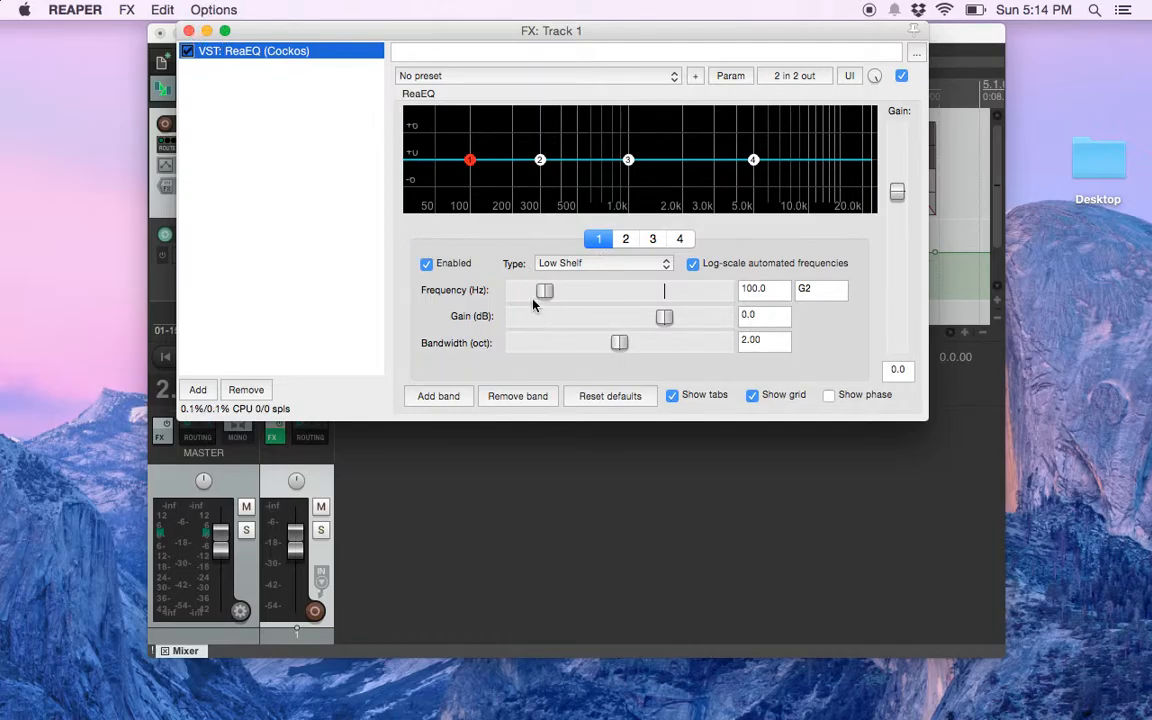
Shape ReaEQ's low-shelf band 1 to about 103.3 Hz, 5.8 dB gain and 2.15 octaves bandwidth, and close the effects window
mouse_move(545, 290)
left_mouse_down()
mouse_move(627, 291)
mouse_move(546, 289)
left_mouse_up()
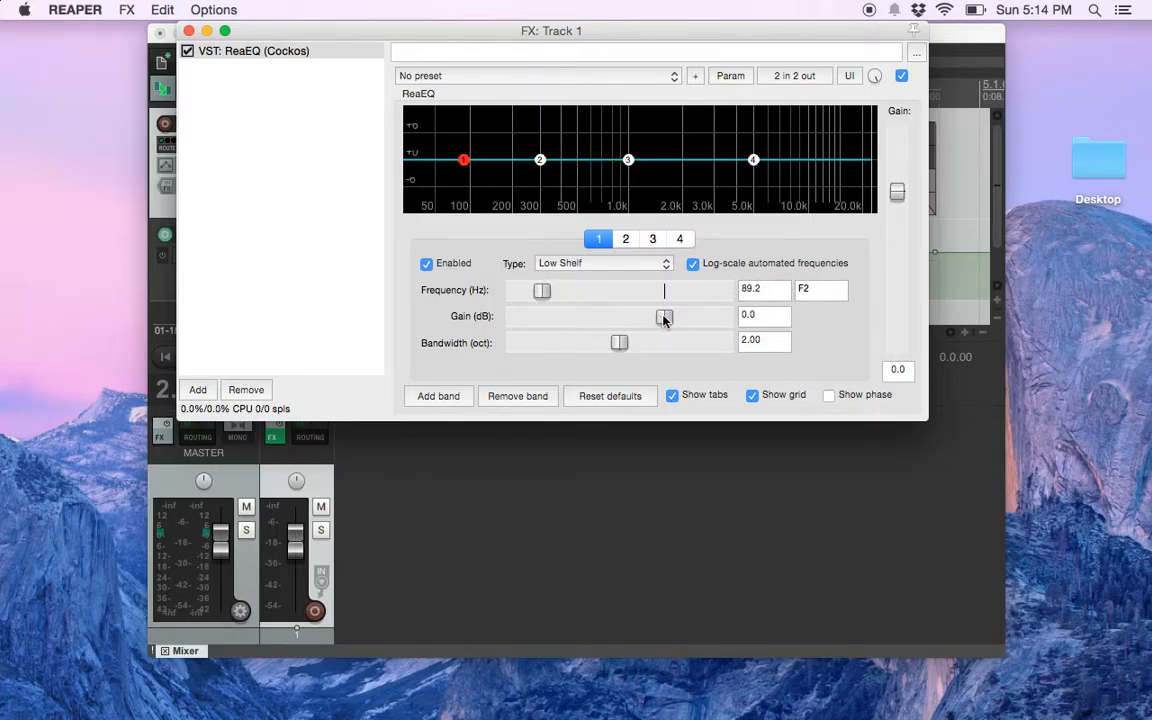
mouse_move(664, 317)
left_mouse_down()
mouse_move(726, 320)
mouse_move(663, 318)
left_mouse_up()
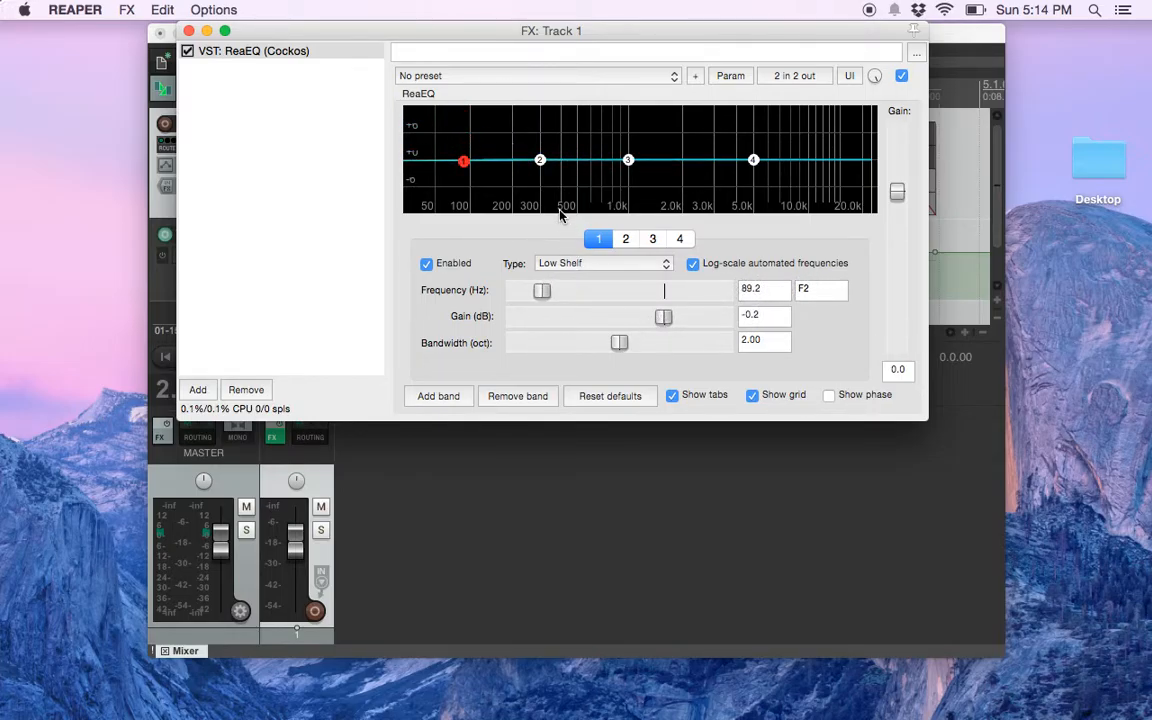
mouse_move(463, 161)
left_mouse_down()
mouse_move(464, 127)
mouse_move(467, 212)
mouse_move(469, 139)
left_mouse_up()
mouse_move(619, 342)
left_mouse_down()
mouse_move(711, 345)
mouse_move(514, 342)
mouse_move(621, 343)
left_mouse_up()
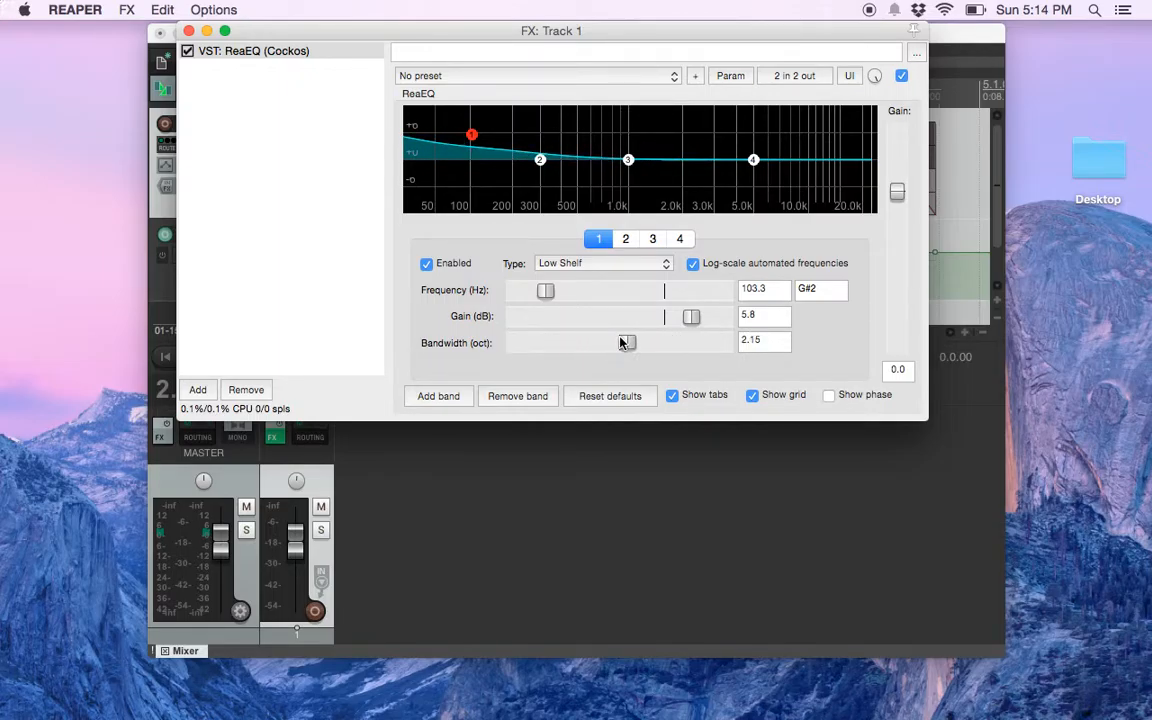
left_click(189, 31)
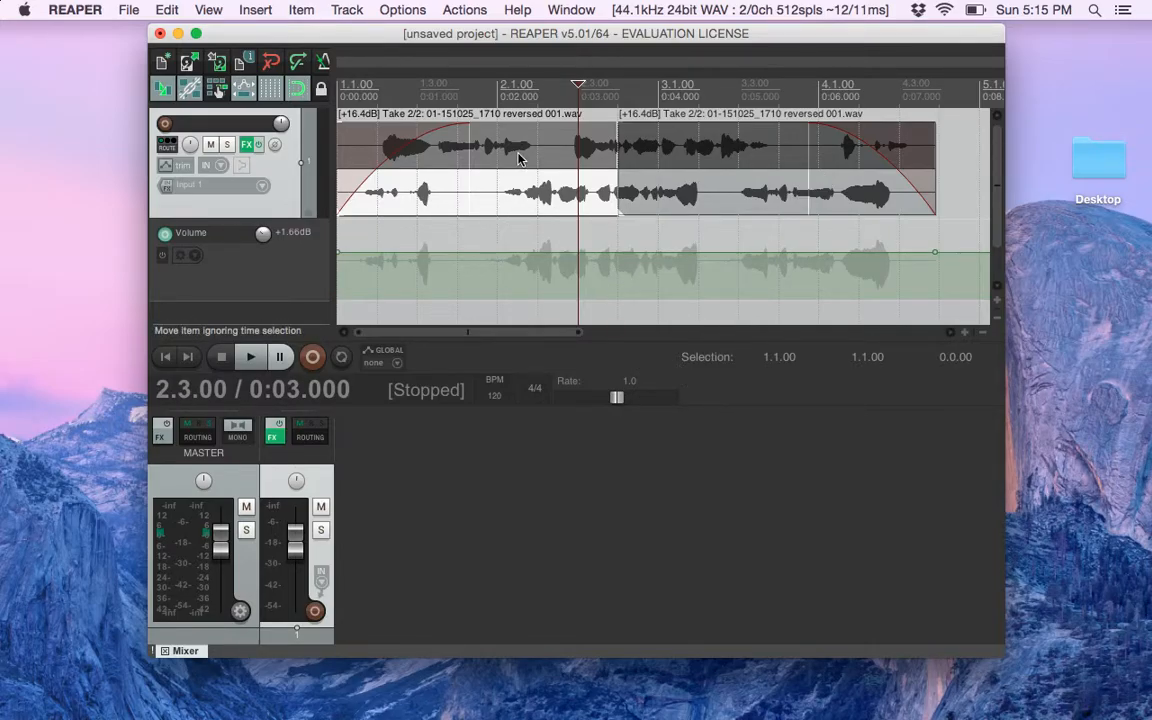
Open the project's render settings and name the output file ReaperDemo
left_click(127, 8)
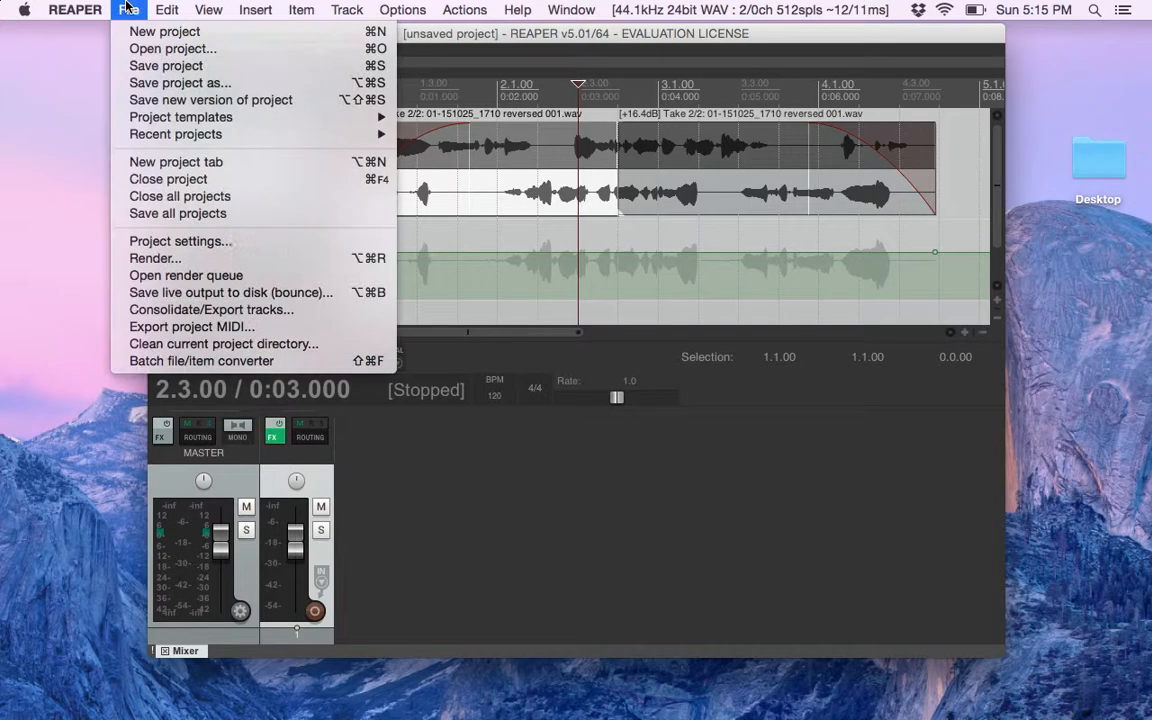
left_click(203, 260)
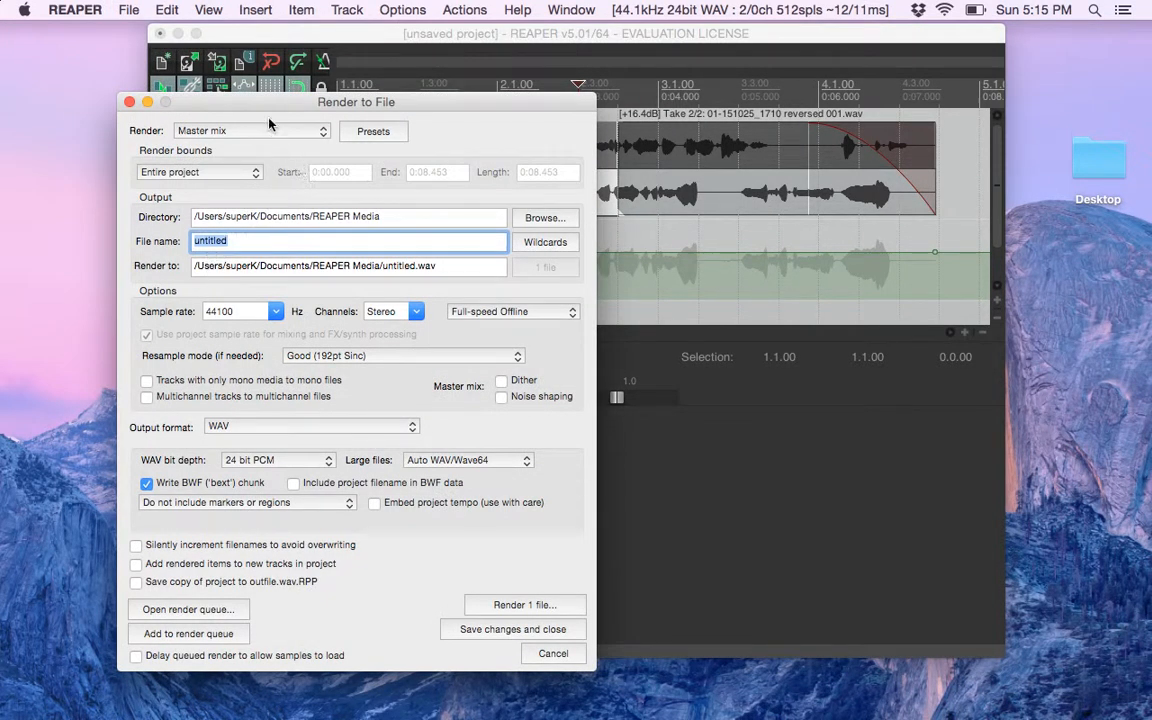
left_click_drag(235, 96, 207, 50)
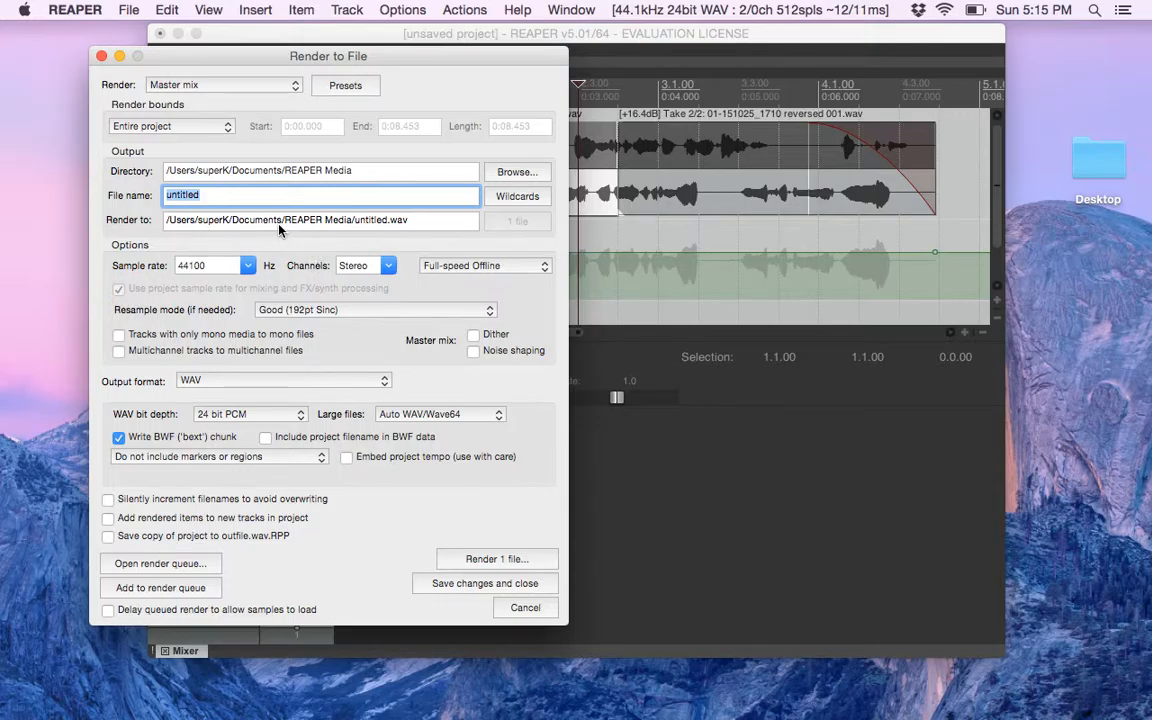
type("ReaperDemo")
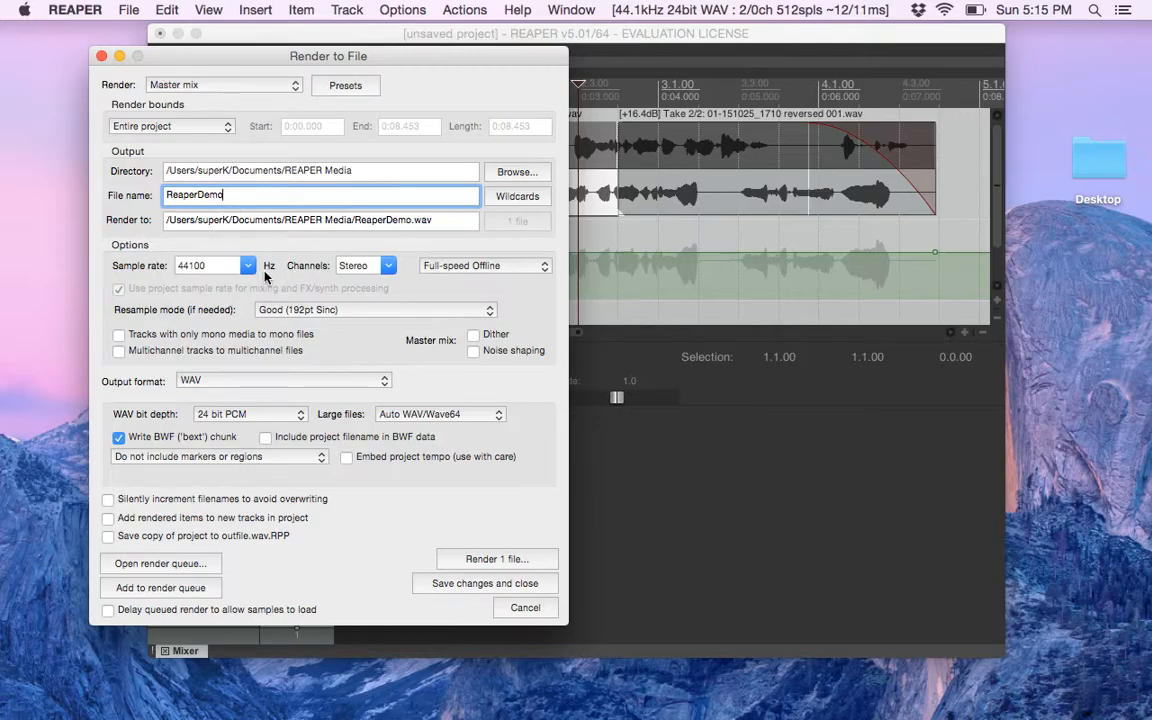
Check the sample rate choices, keep 44100 Hz, and render the master mix as a 24-bit WAV file
left_click(249, 268)
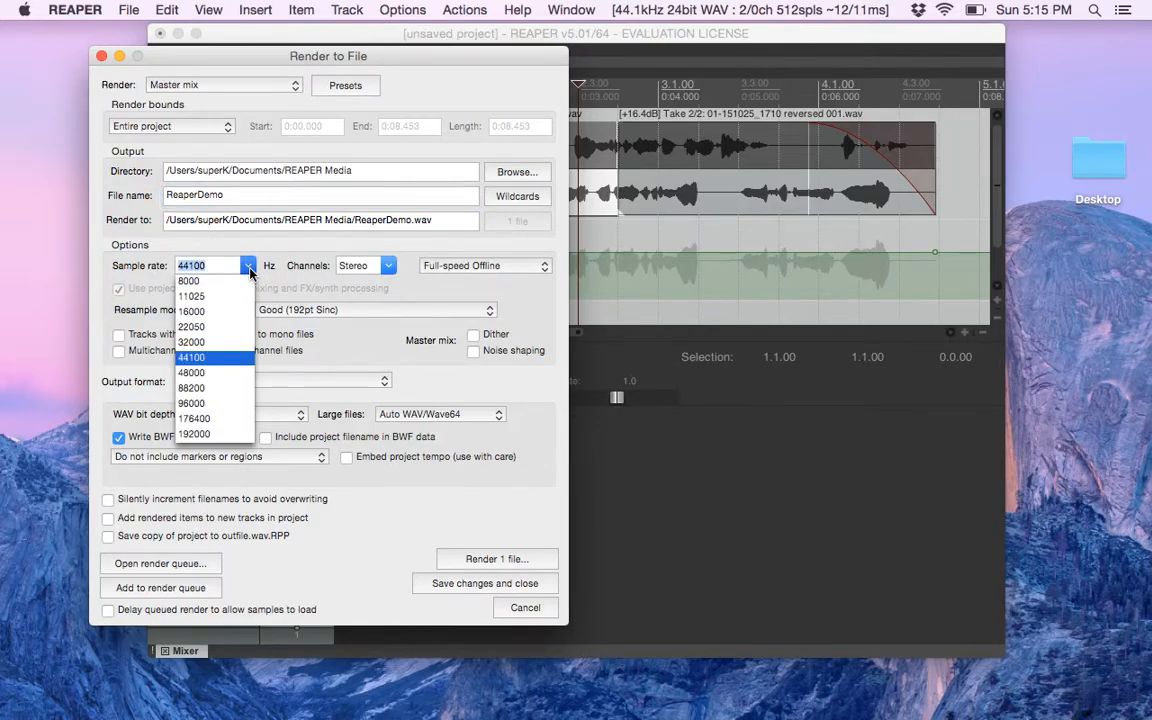
left_click(249, 268)
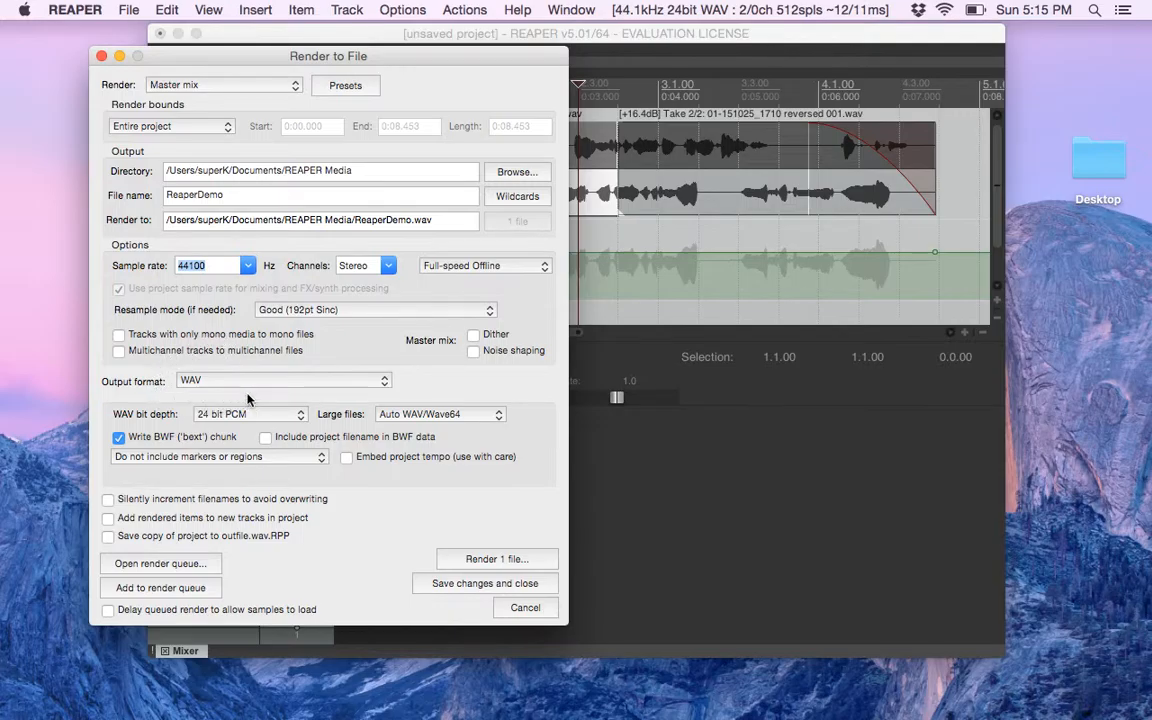
left_click(497, 559)
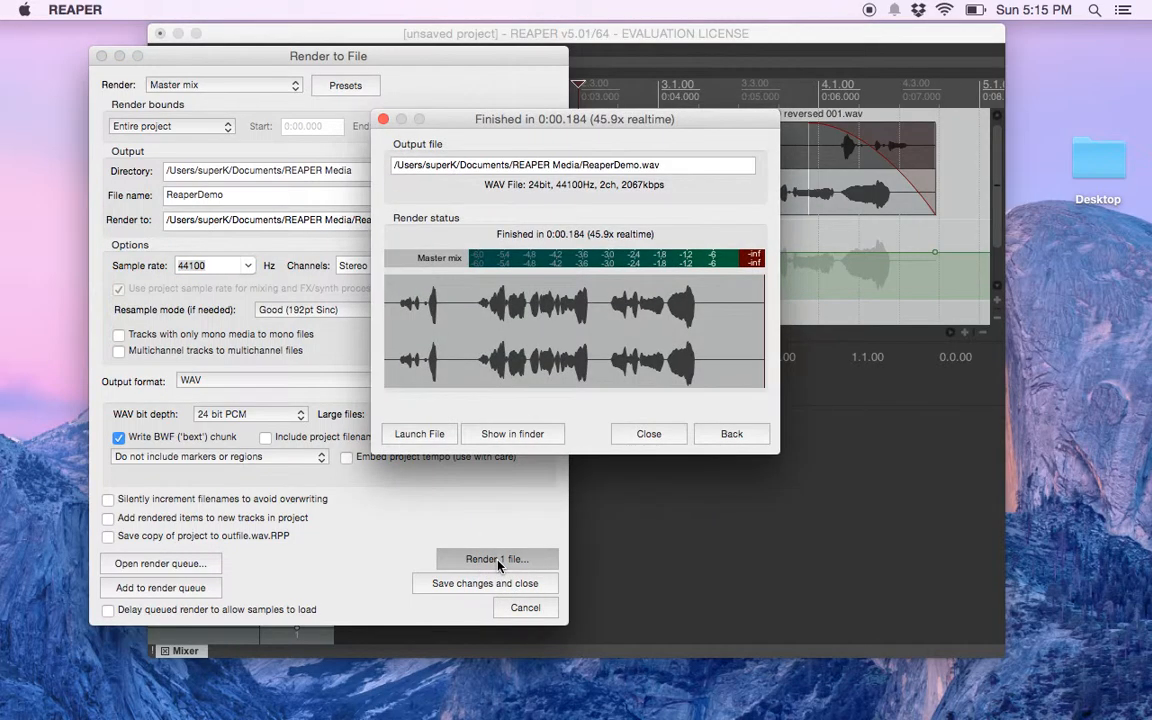